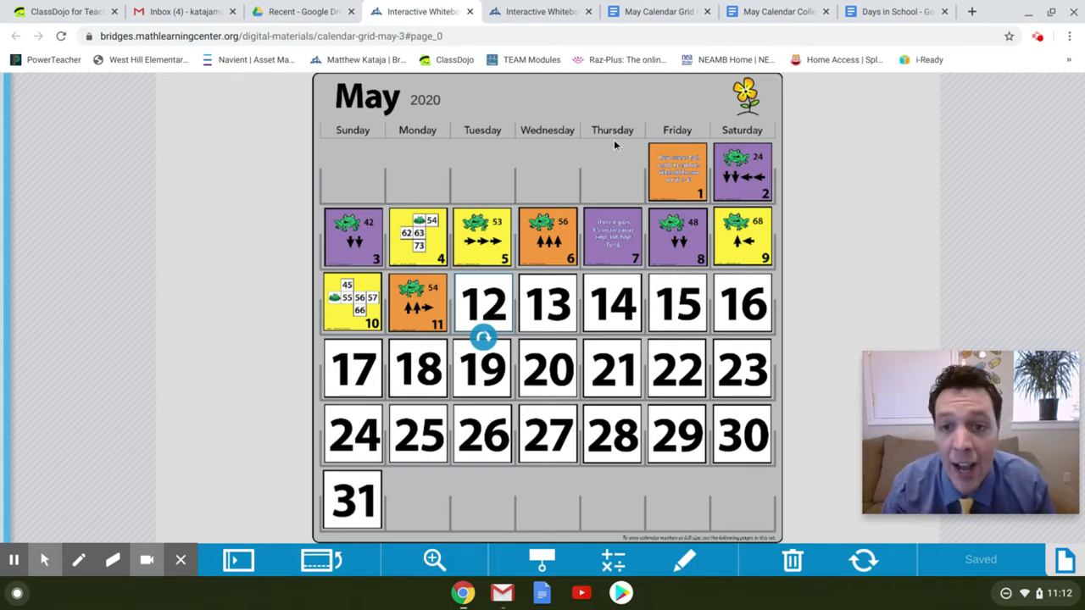
# Step: Zoom in on the May calendar and scroll up so days 1 and 2 are visible
pyautogui.click(434, 560)
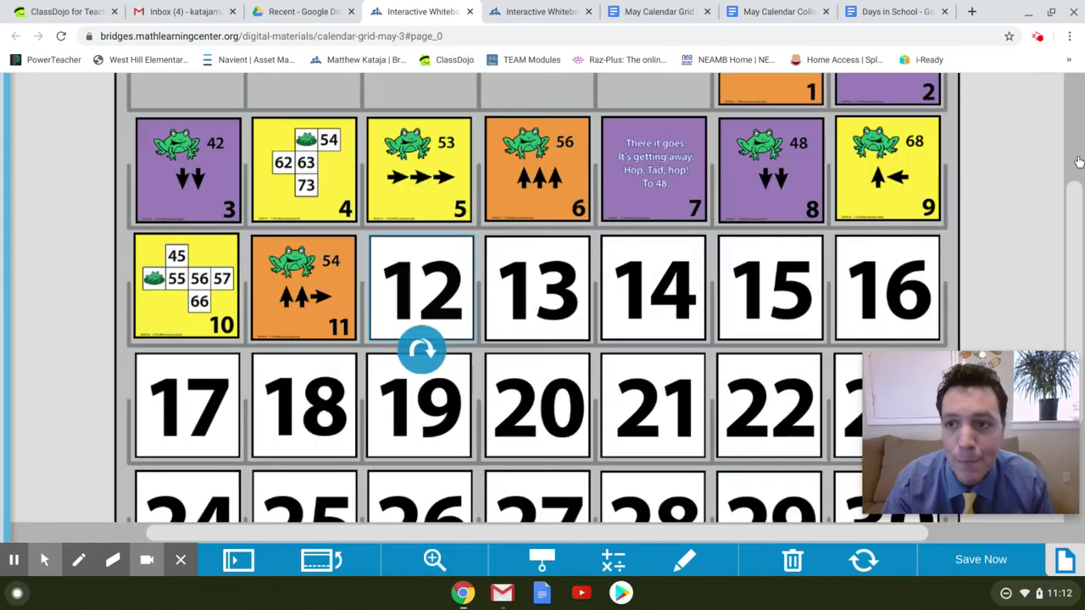
pyautogui.moveTo(1078, 196); pyautogui.dragTo(1073, 155)
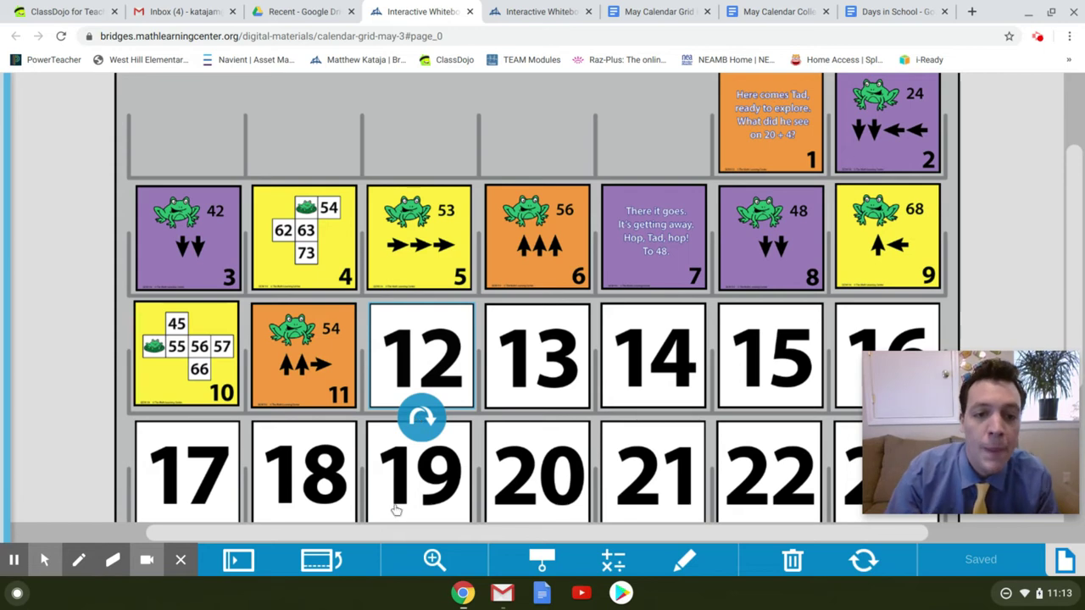
# Step: Flip day 12 to reveal the purple frog card showing 35 with its arrows
pyautogui.click(428, 424)
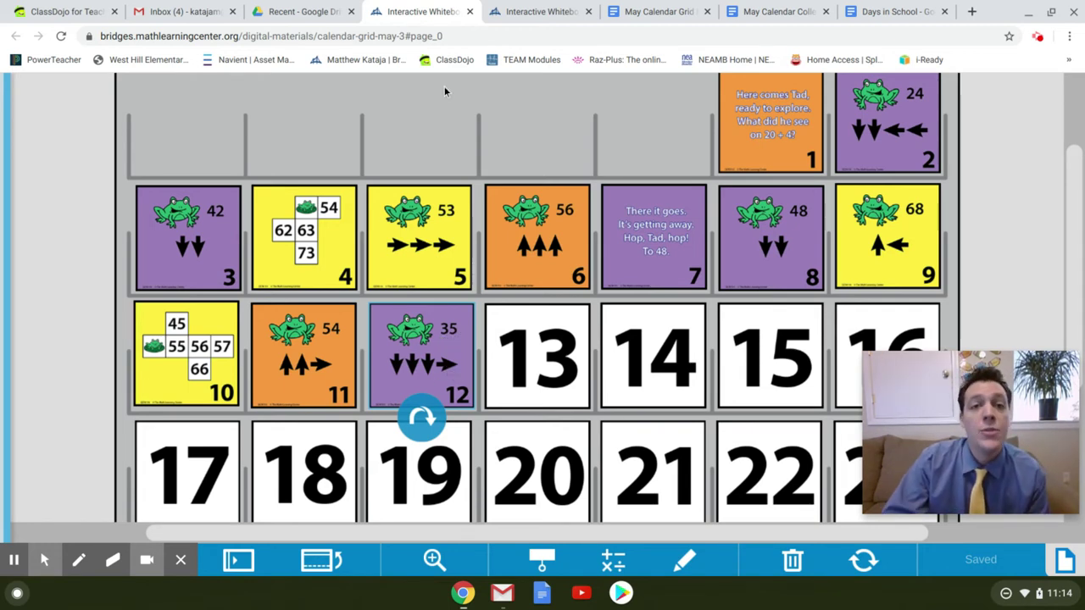
# Step: Circle 66 in red next to the circled 35 on the 120 grid, then bring up the May Calendar Grid doc
pyautogui.click(541, 12)
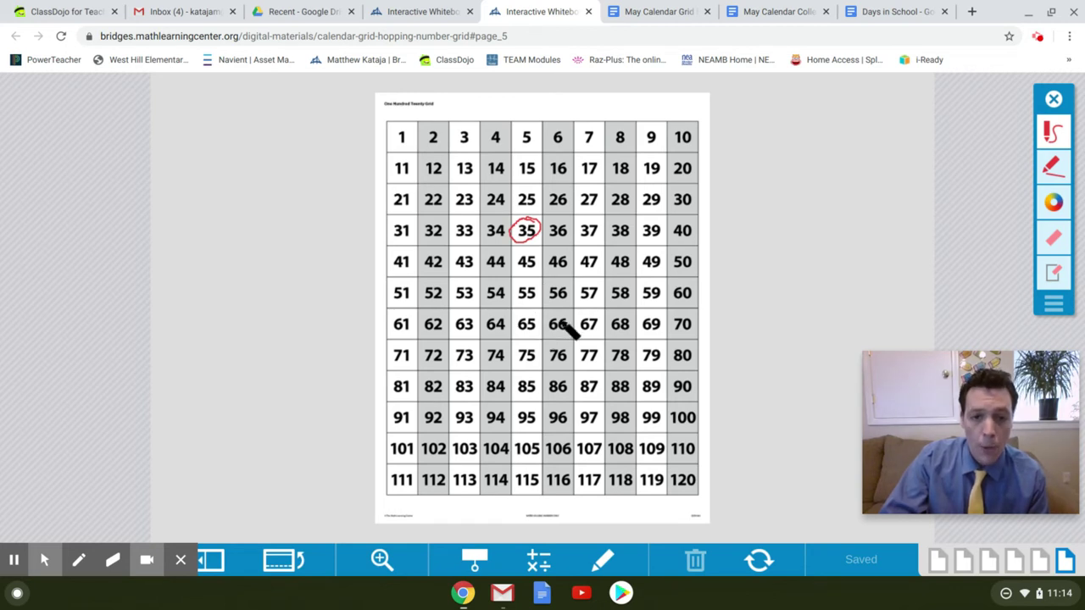
pyautogui.moveTo(563, 315)
pyautogui.mouseDown()
pyautogui.moveTo(552, 314)
pyautogui.moveTo(564, 350)
pyautogui.moveTo(582, 329)
pyautogui.moveTo(571, 310)
pyautogui.moveTo(560, 333)
pyautogui.mouseUp()
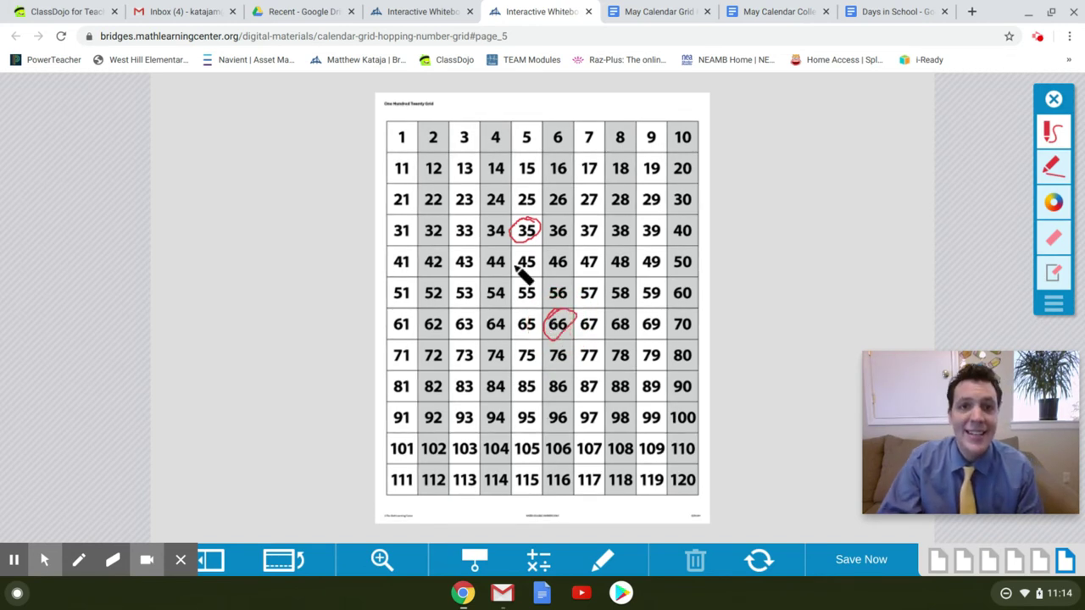
pyautogui.click(649, 12)
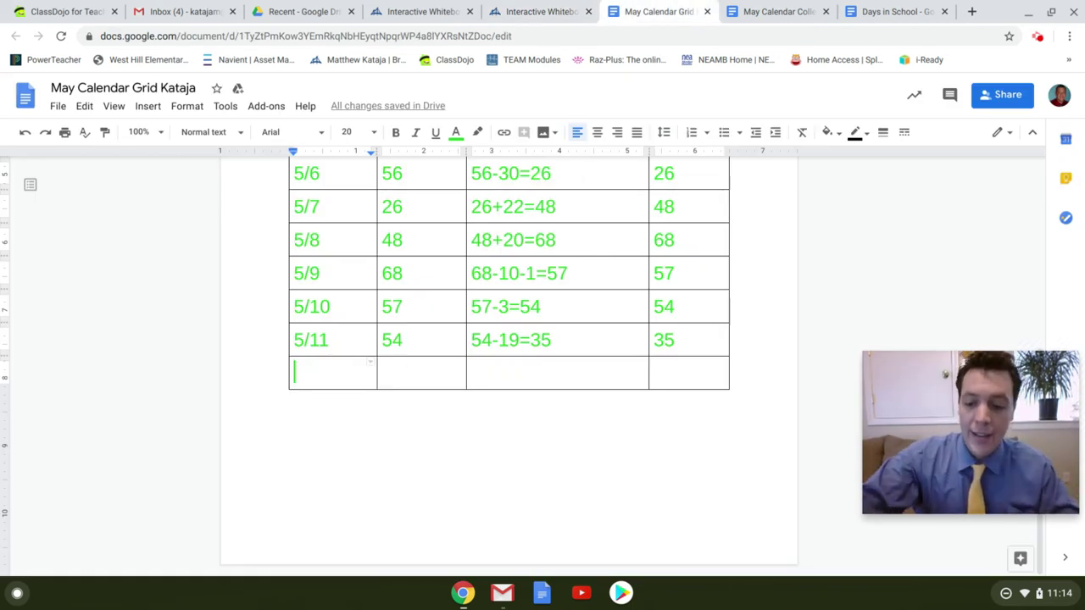
# Step: Add a 5/12 row to the calendar table reading 35, 35+31=66 and 66
pyautogui.write('5/')
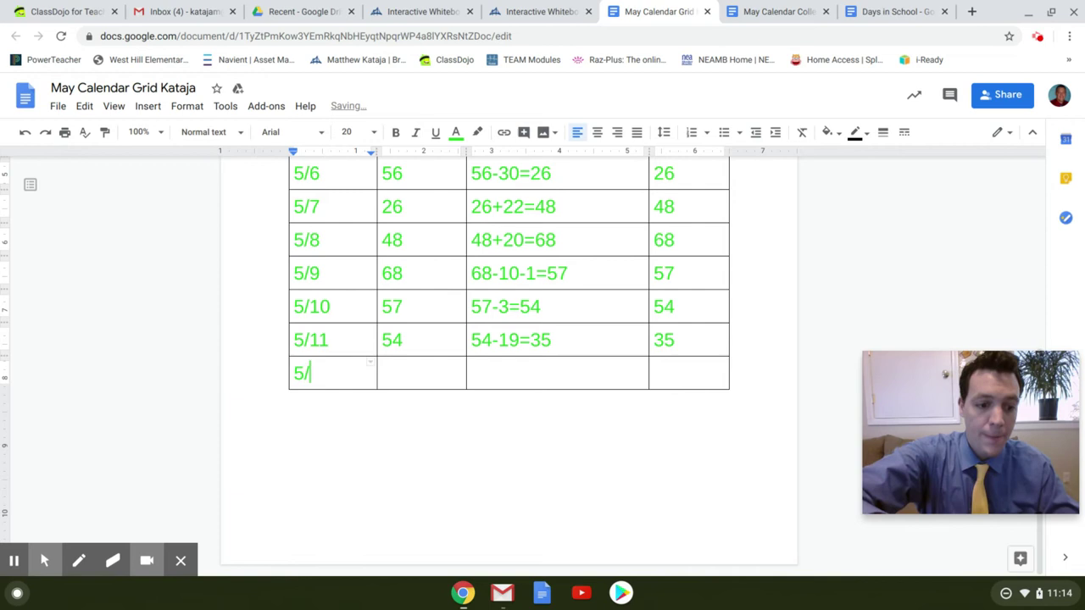
pyautogui.write('12')
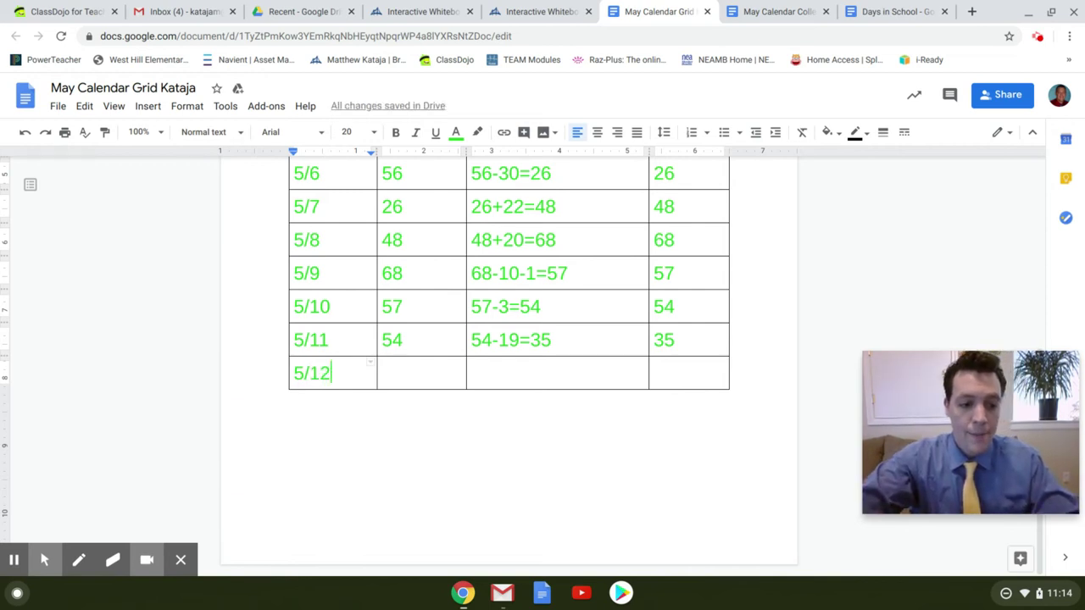
pyautogui.press('Tab')
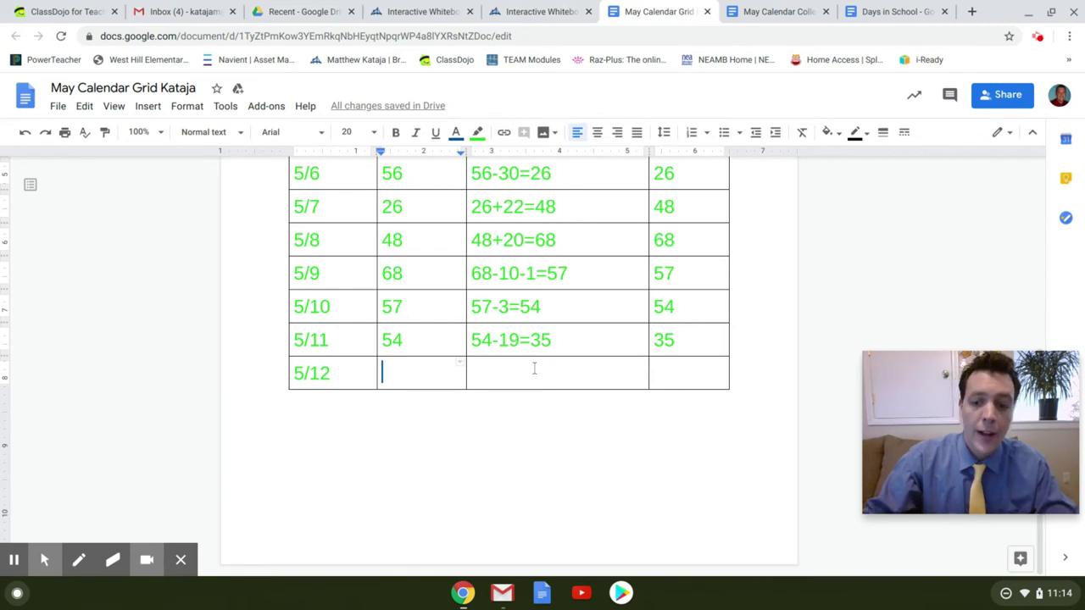
pyautogui.write('3')
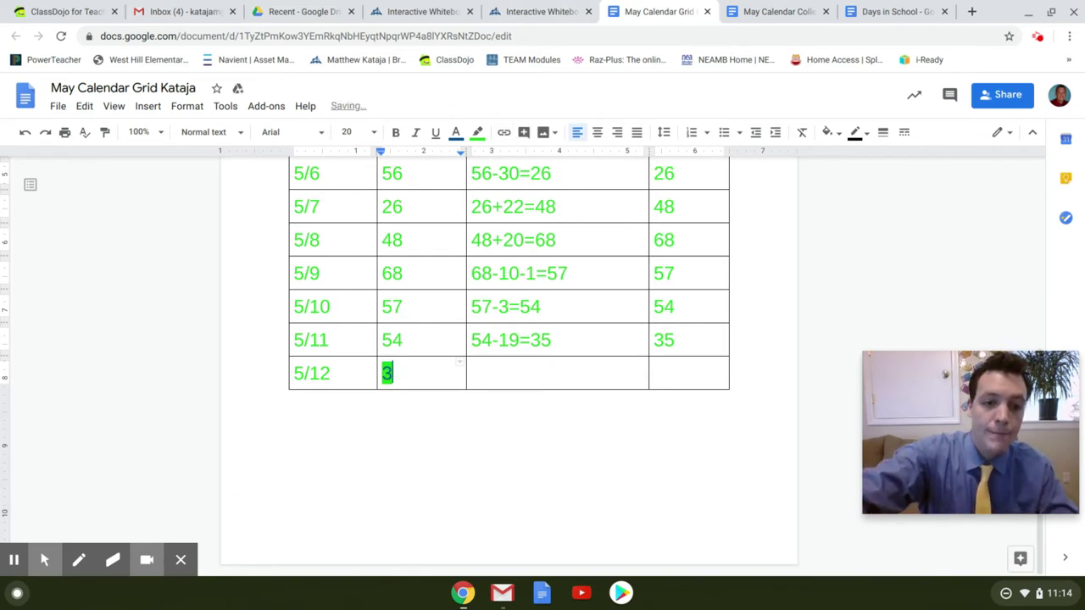
pyautogui.write('5')
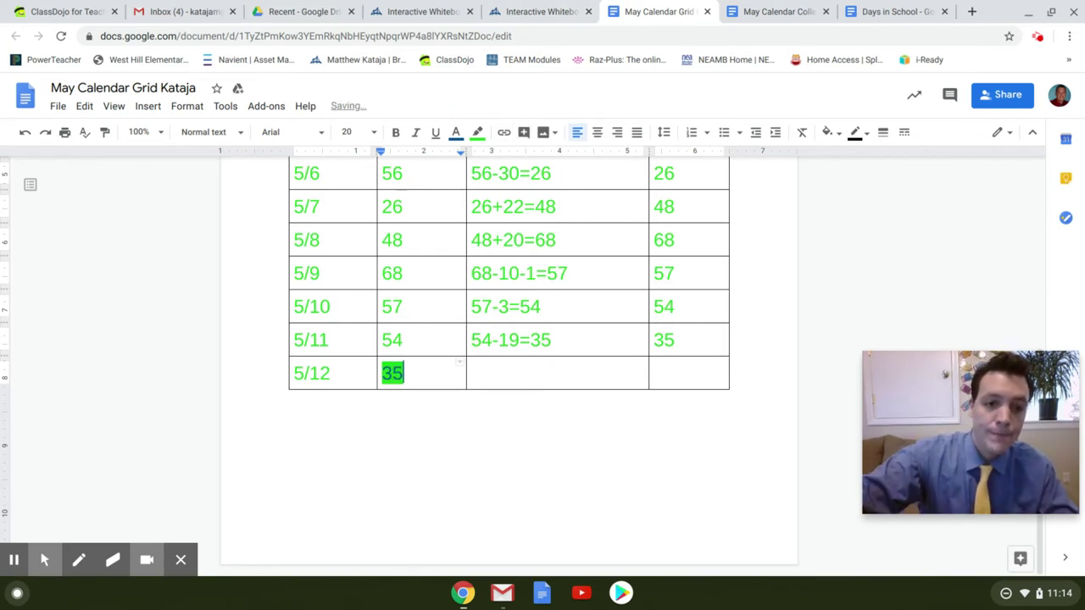
pyautogui.click(516, 374)
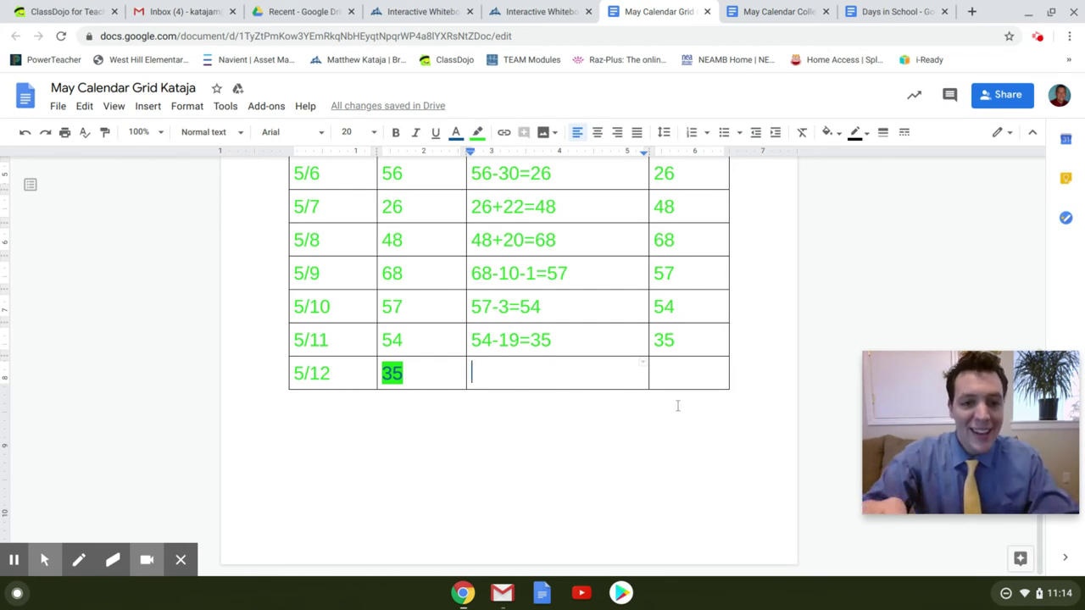
pyautogui.write('35')
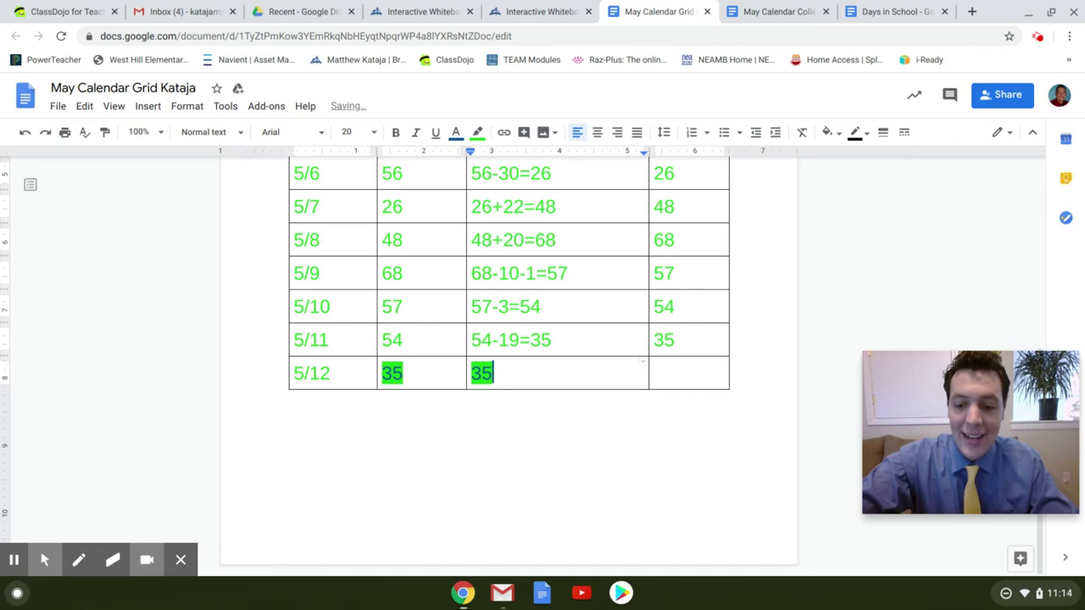
pyautogui.write('+')
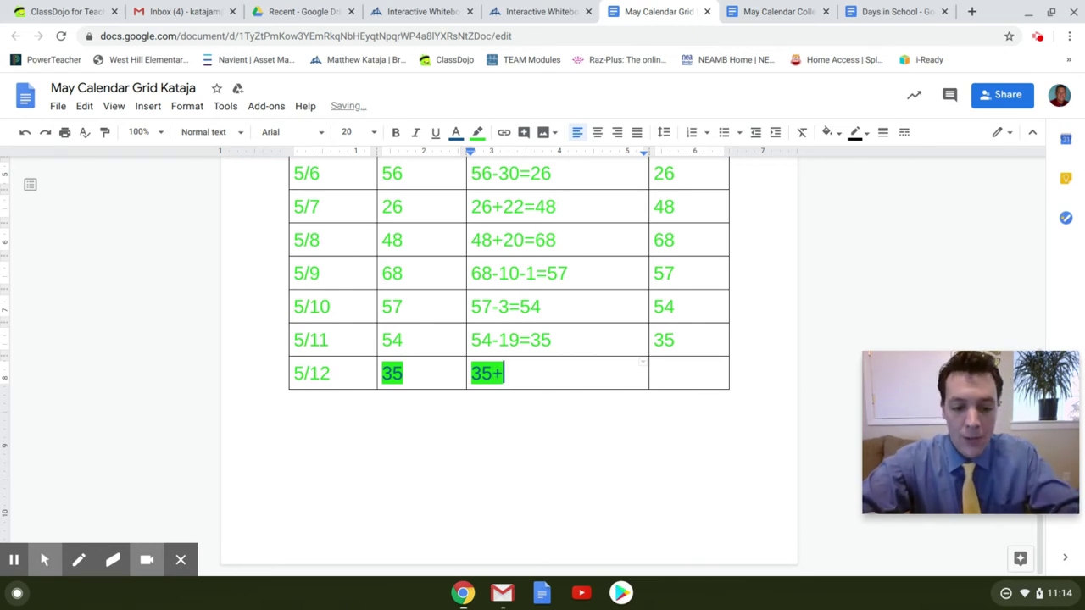
pyautogui.write('30')
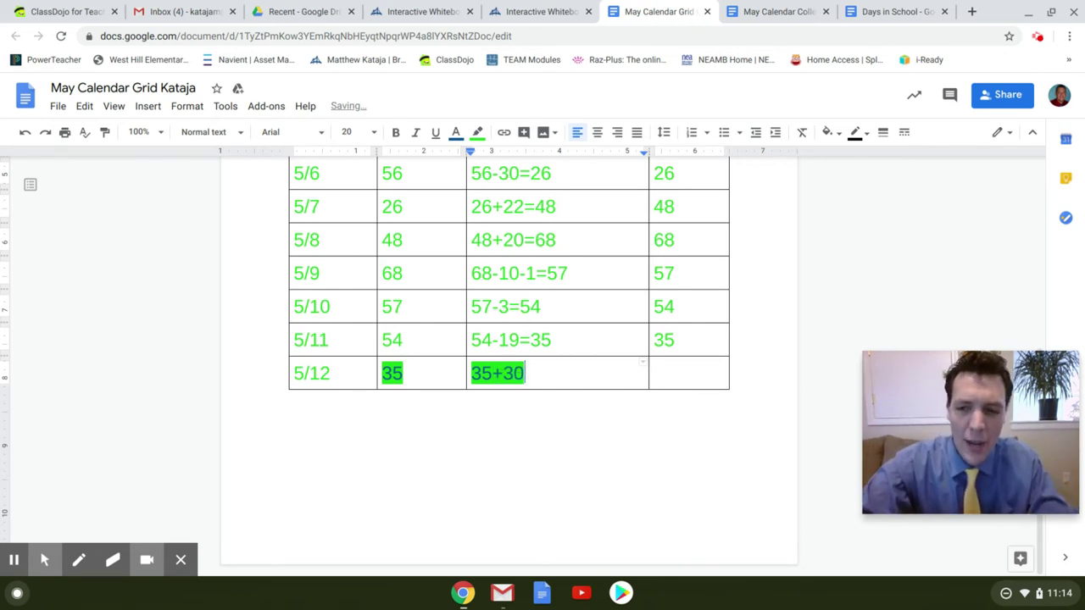
pyautogui.write('=')
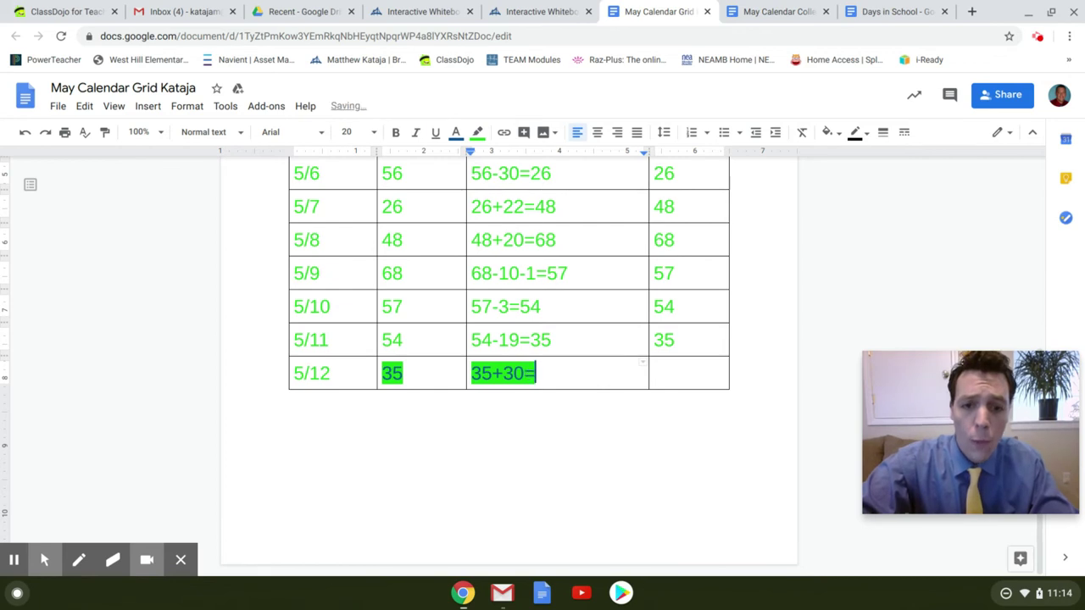
pyautogui.press('BackSpace')
pyautogui.press('BackSpace')
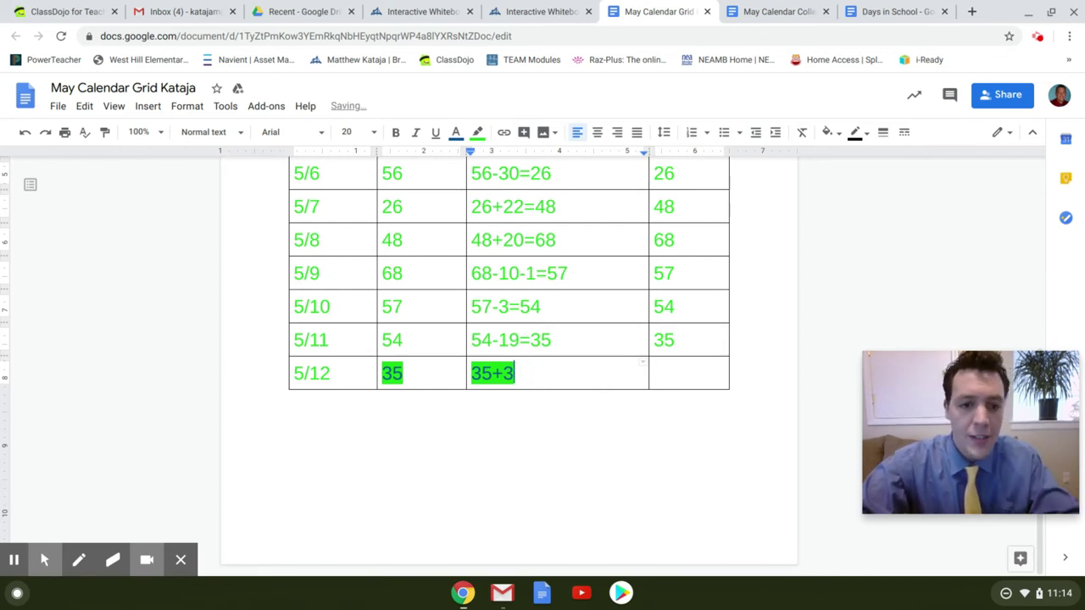
pyautogui.write('1')
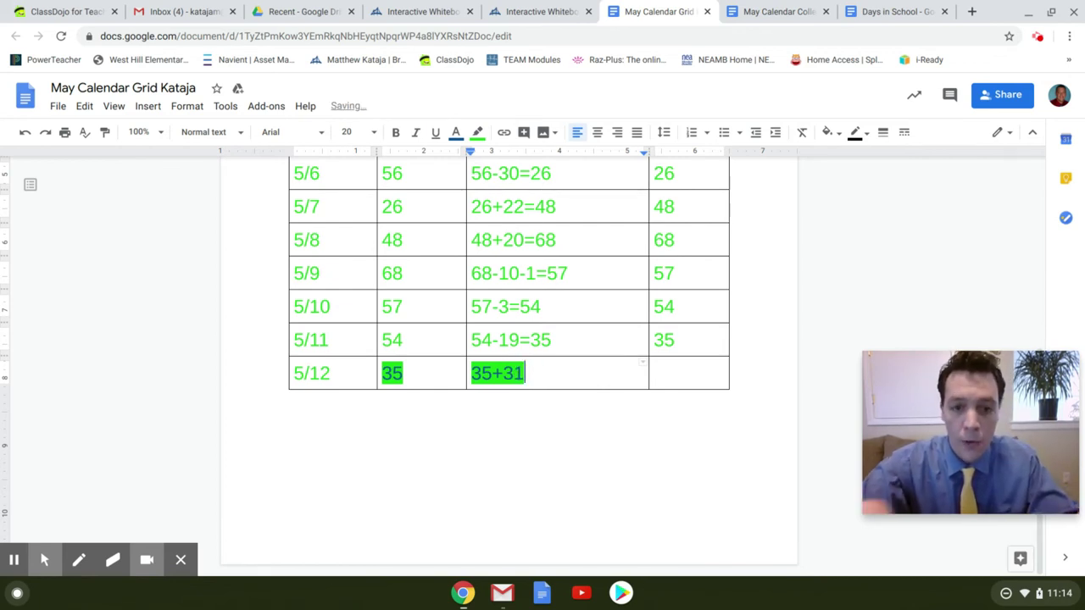
pyautogui.write('=')
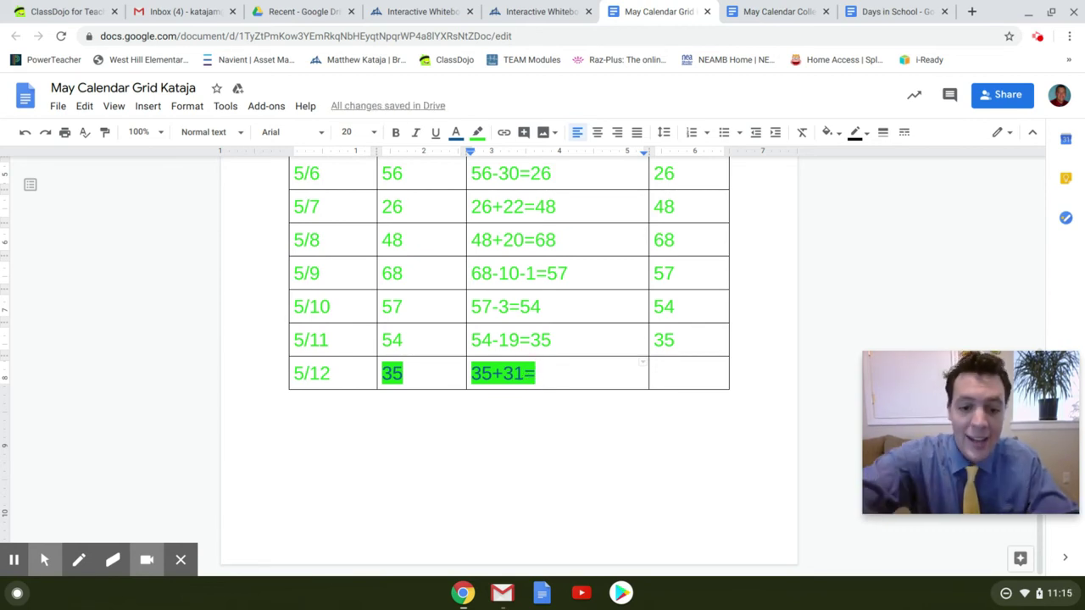
pyautogui.write('66')
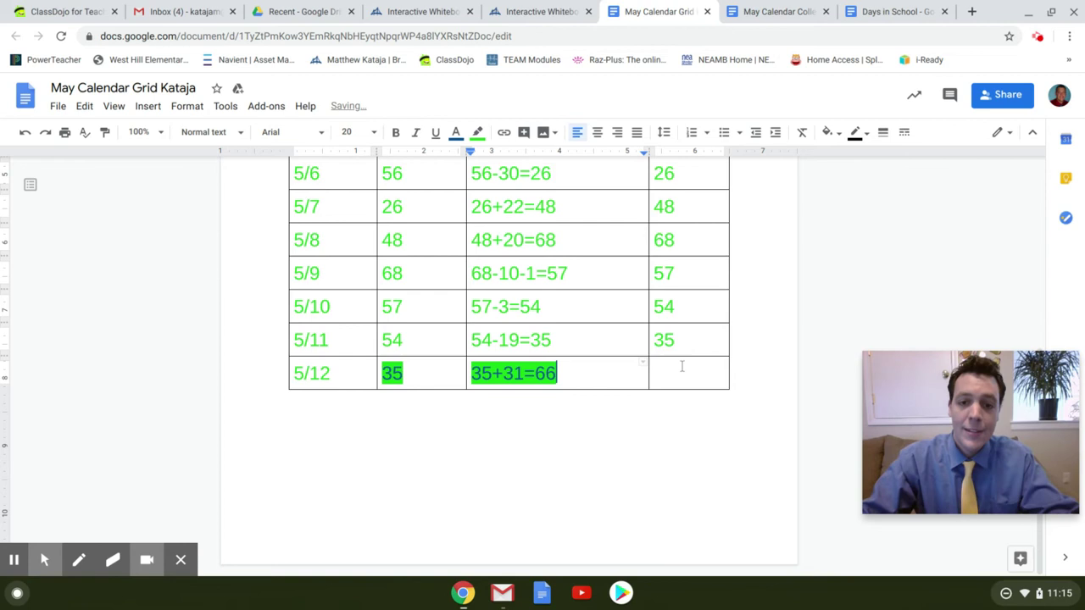
pyautogui.click(681, 366)
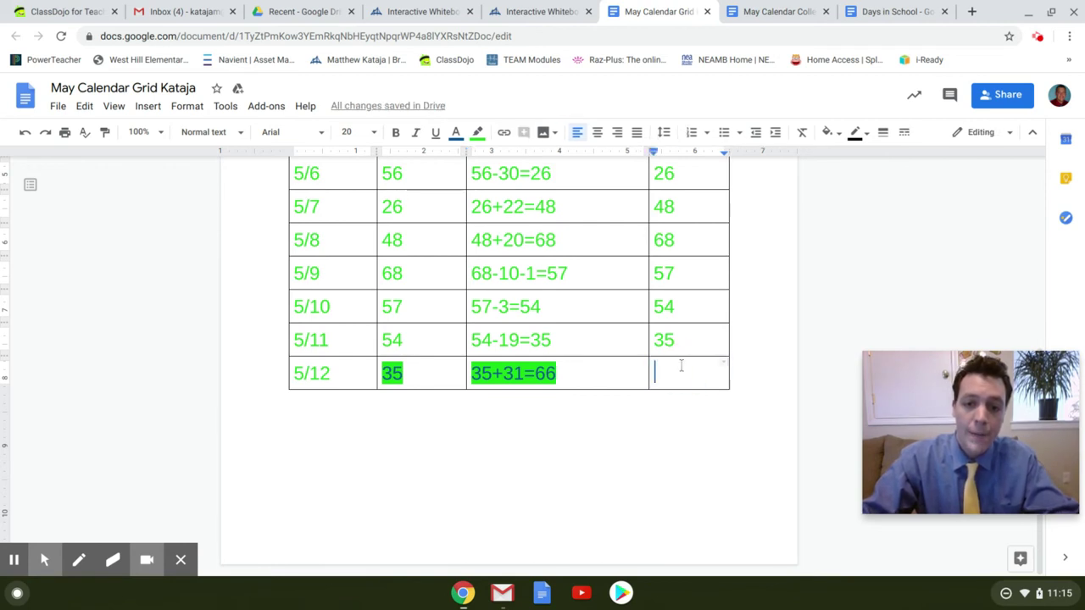
pyautogui.write('66')
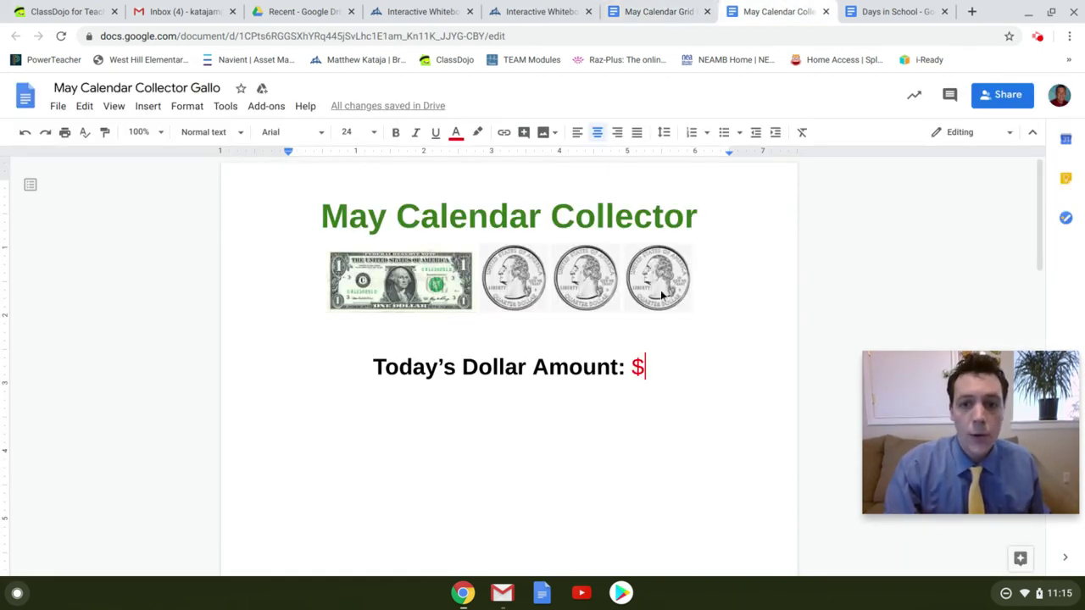
# Step: Copy a quarter and paste it after the third one, giving a dollar plus four quarters
pyautogui.click(662, 293)
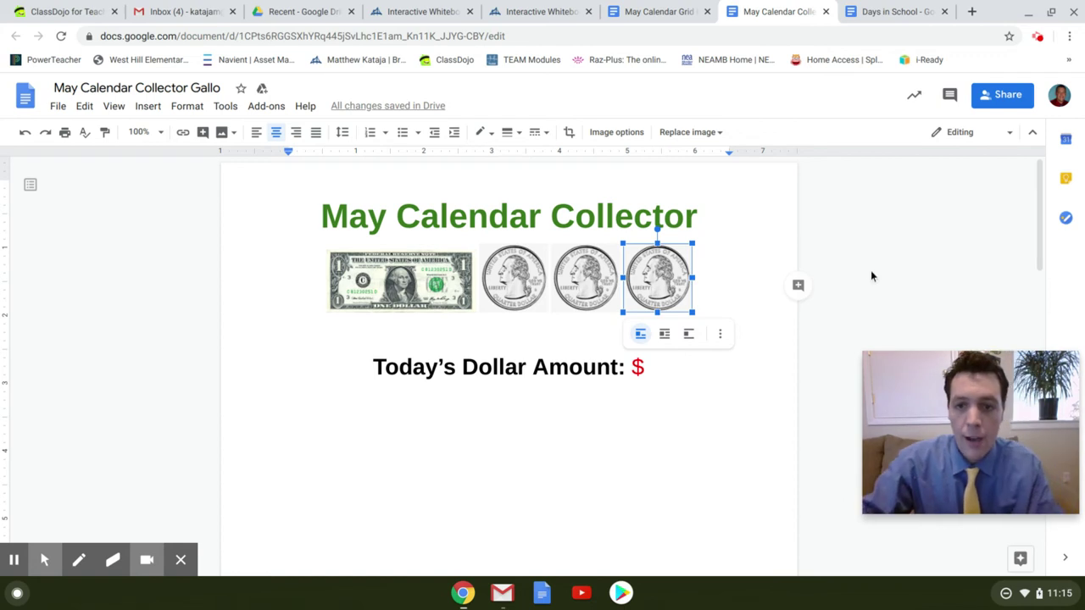
pyautogui.click(700, 272)
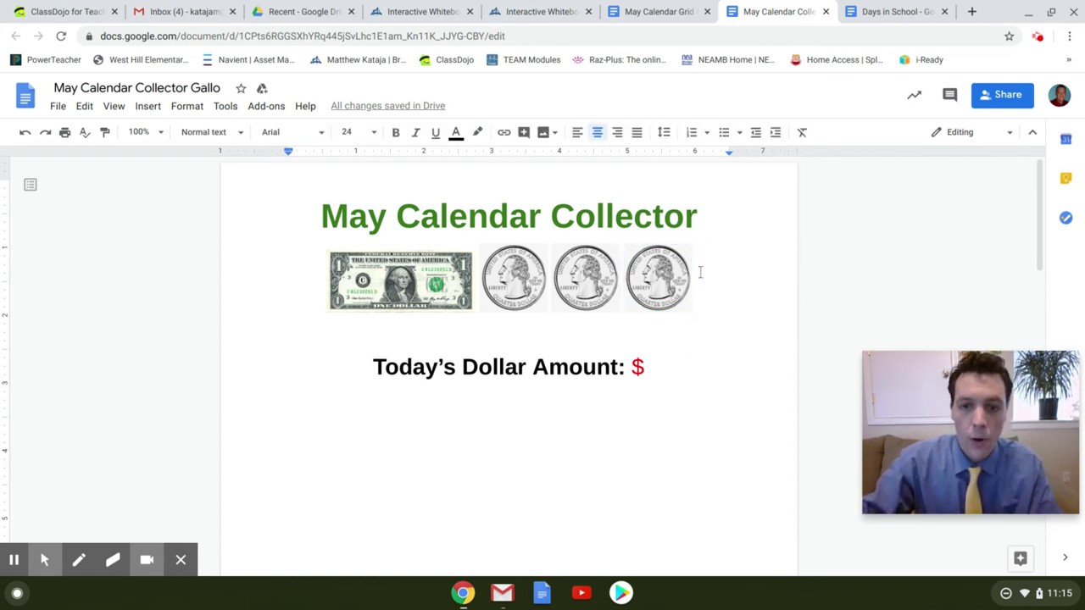
pyautogui.hotkey('ctrl', 'v')
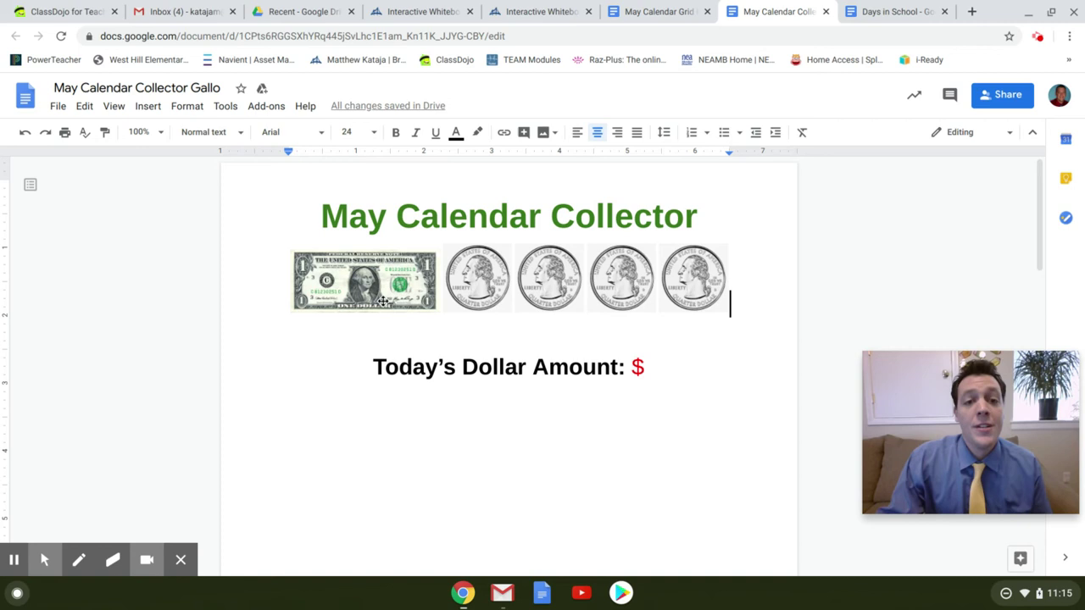
pyautogui.click(698, 281)
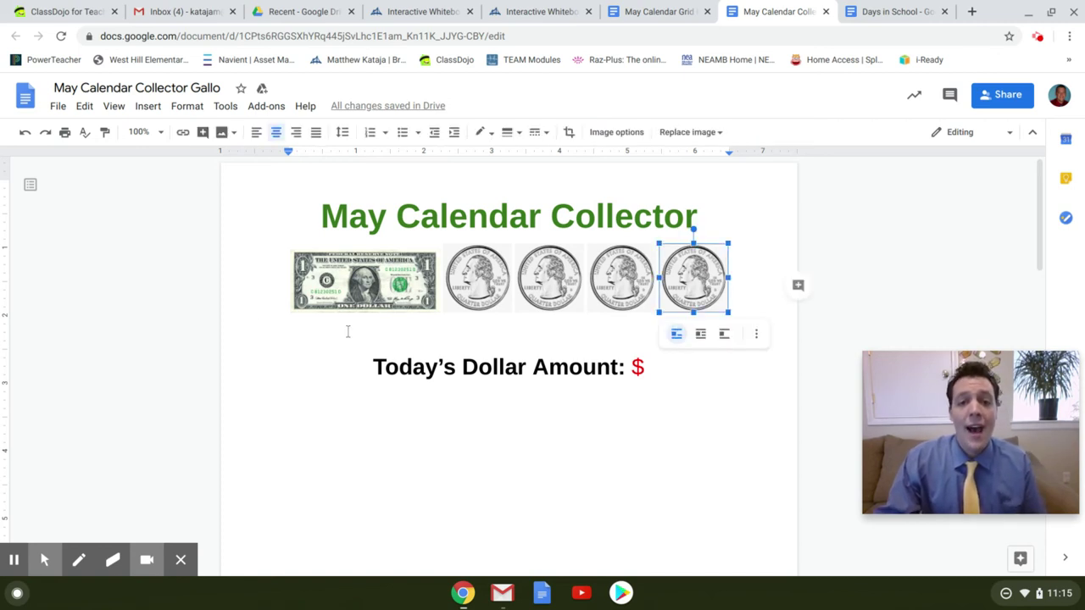
pyautogui.click(329, 300)
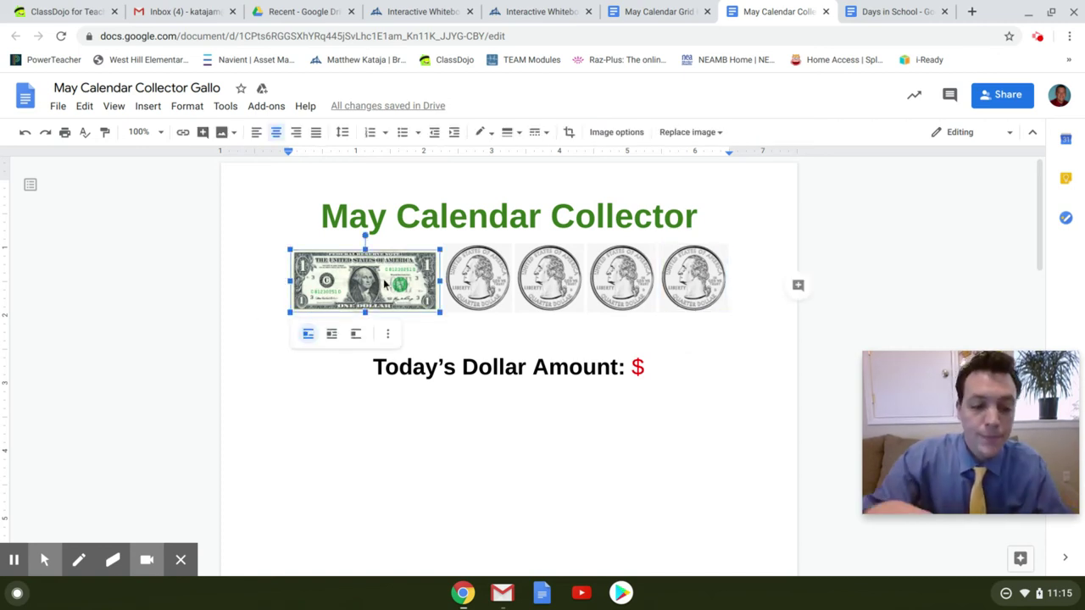
# Step: Delete all four quarters and paste a second dollar bill beside the first
pyautogui.click(684, 273)
pyautogui.press('Delete')
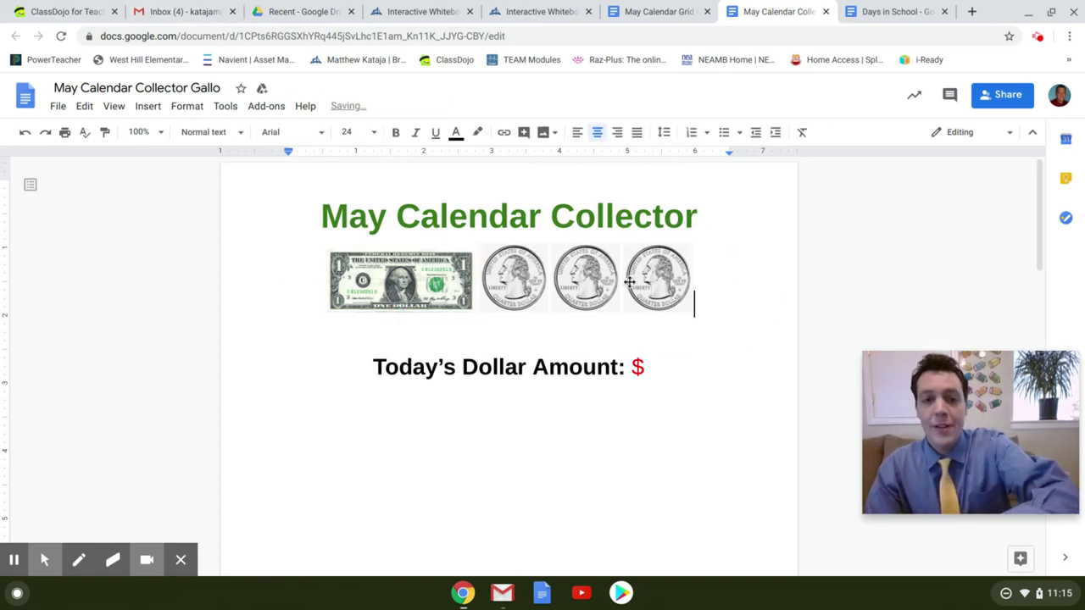
pyautogui.click(643, 284)
pyautogui.press('Delete')
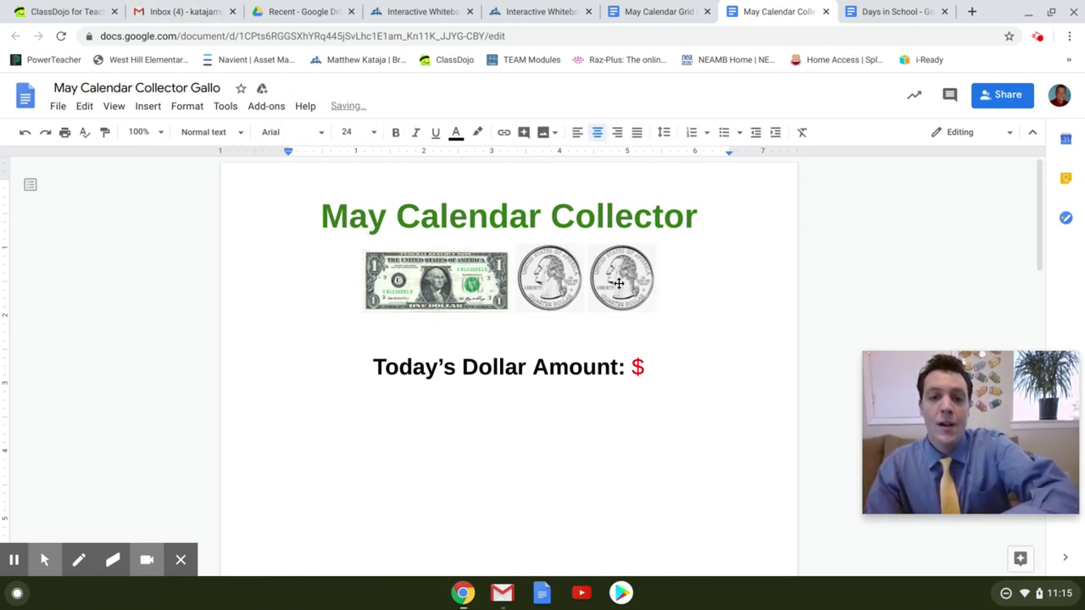
pyautogui.click(619, 284)
pyautogui.press('Delete')
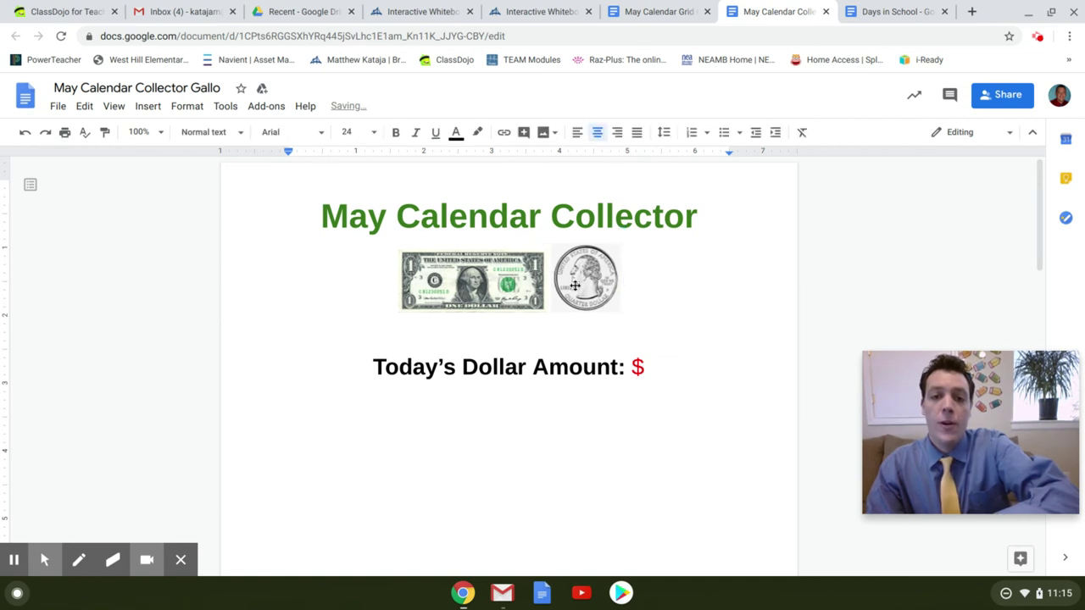
pyautogui.click(576, 284)
pyautogui.press('Delete')
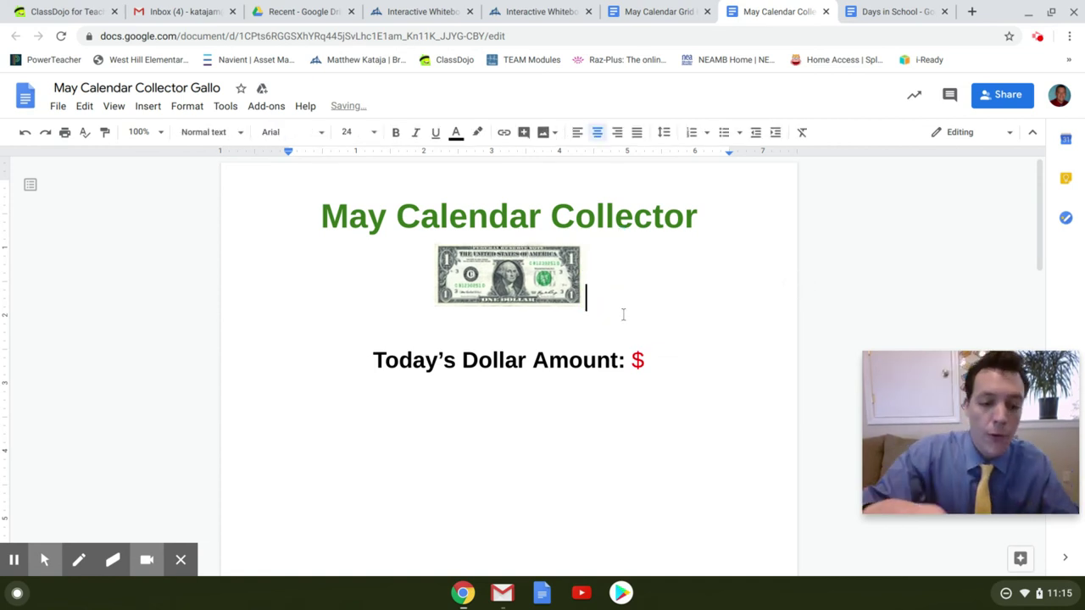
pyautogui.hotkey('ctrl', 'v')
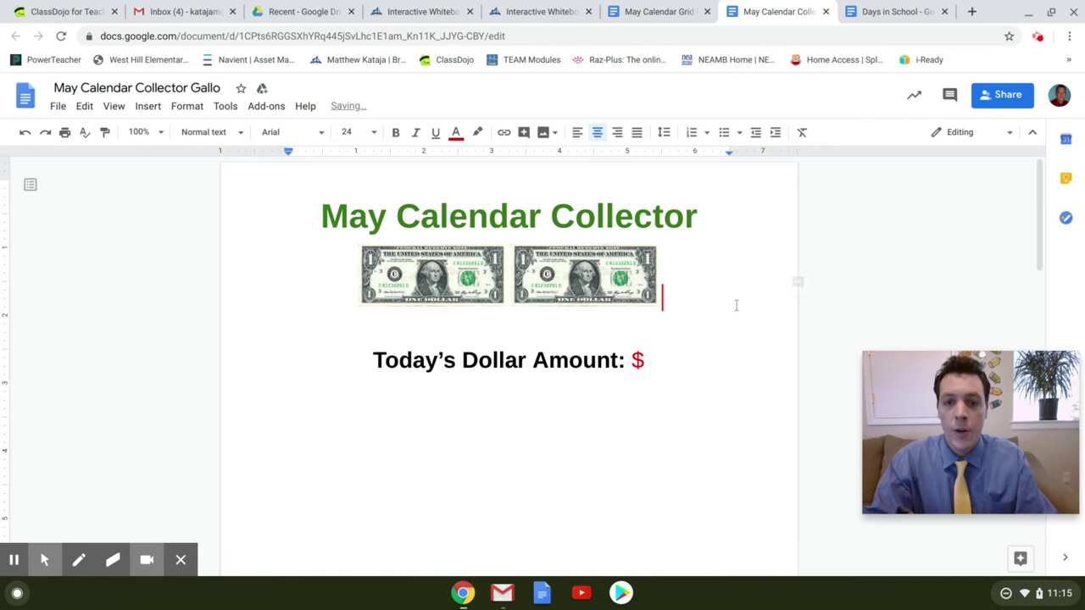
pyautogui.click(656, 370)
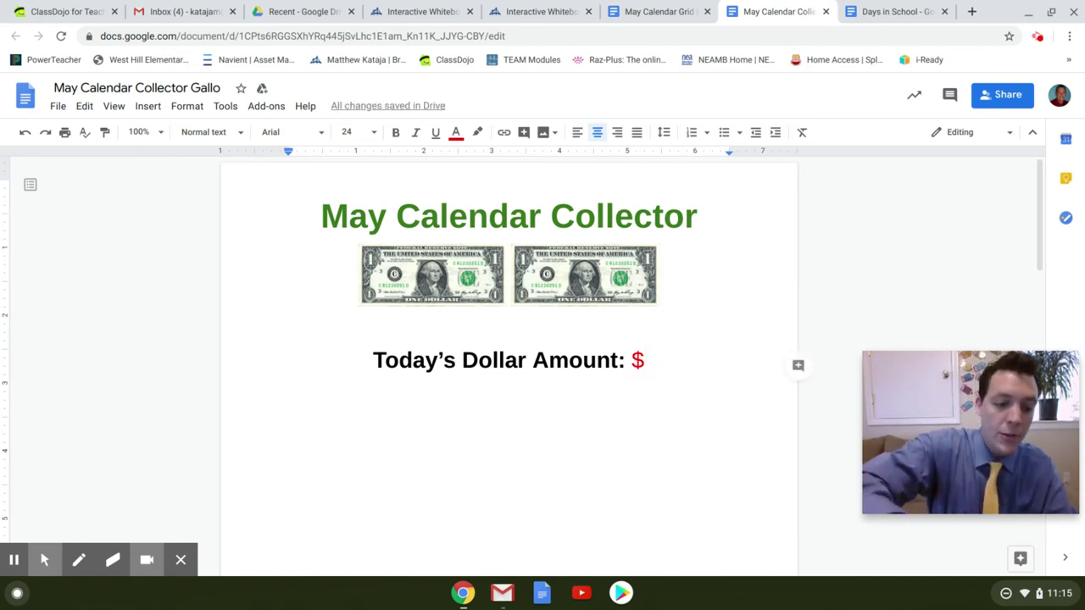
# Step: Set the amount to $2.00 and write 100+100=200 on a new line beneath it
pyautogui.write('2.00')
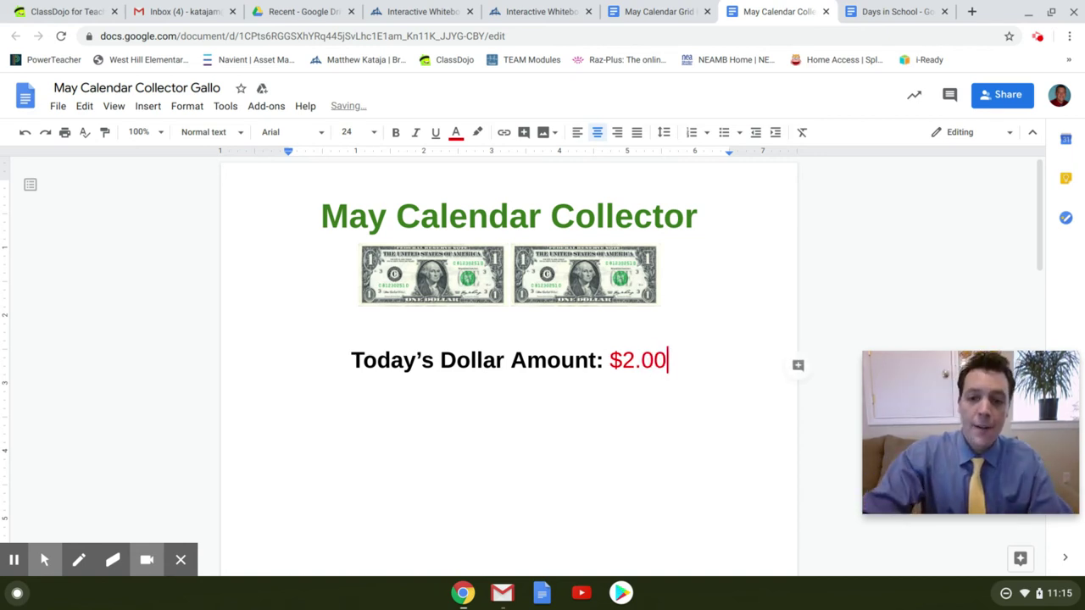
pyautogui.press('Return')
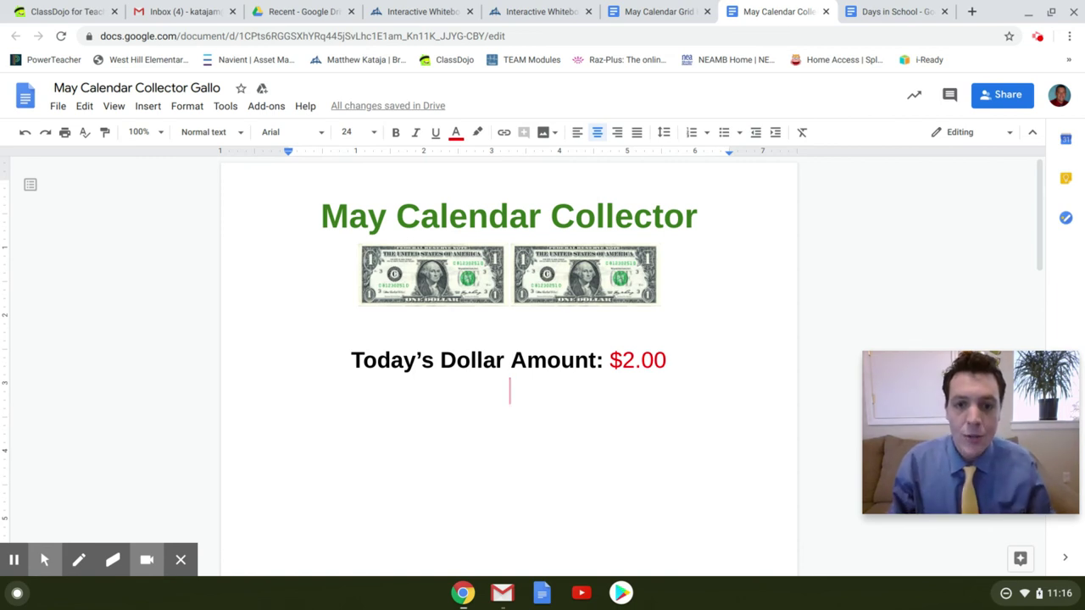
pyautogui.write('1')
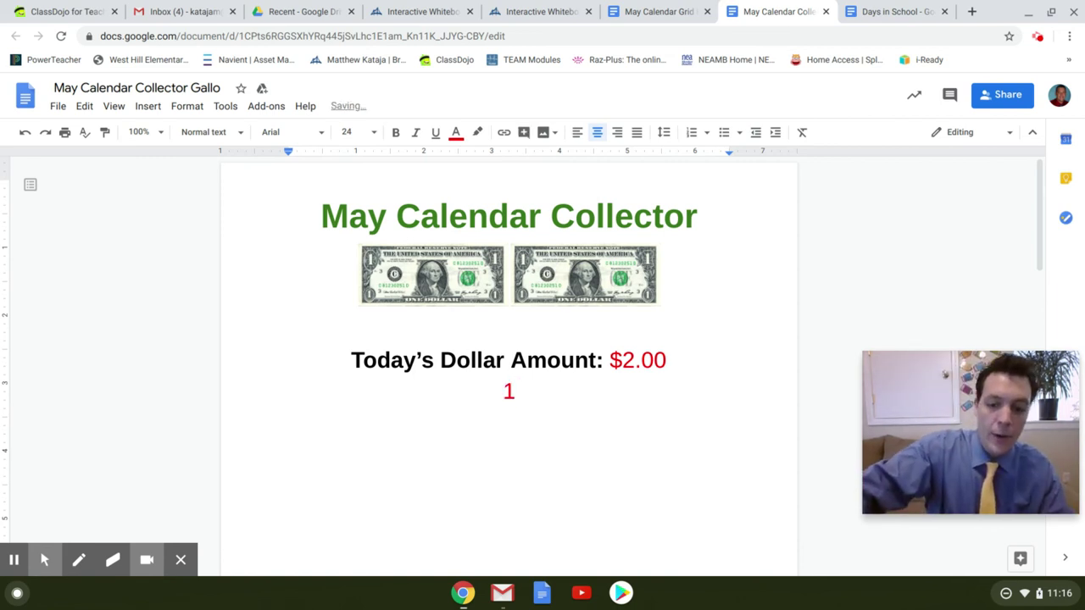
pyautogui.write('00')
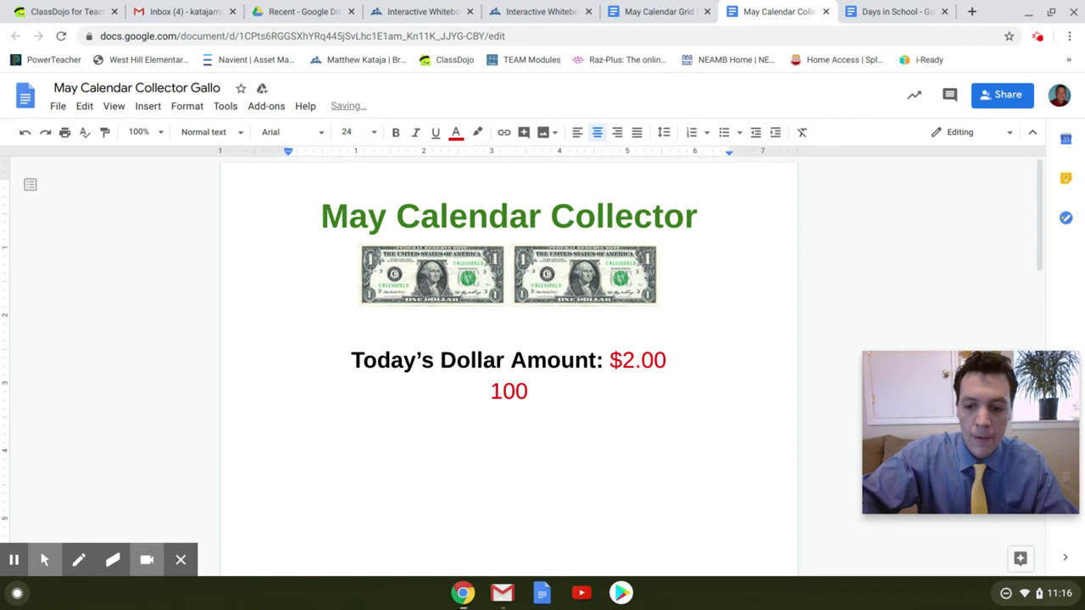
pyautogui.write('+1')
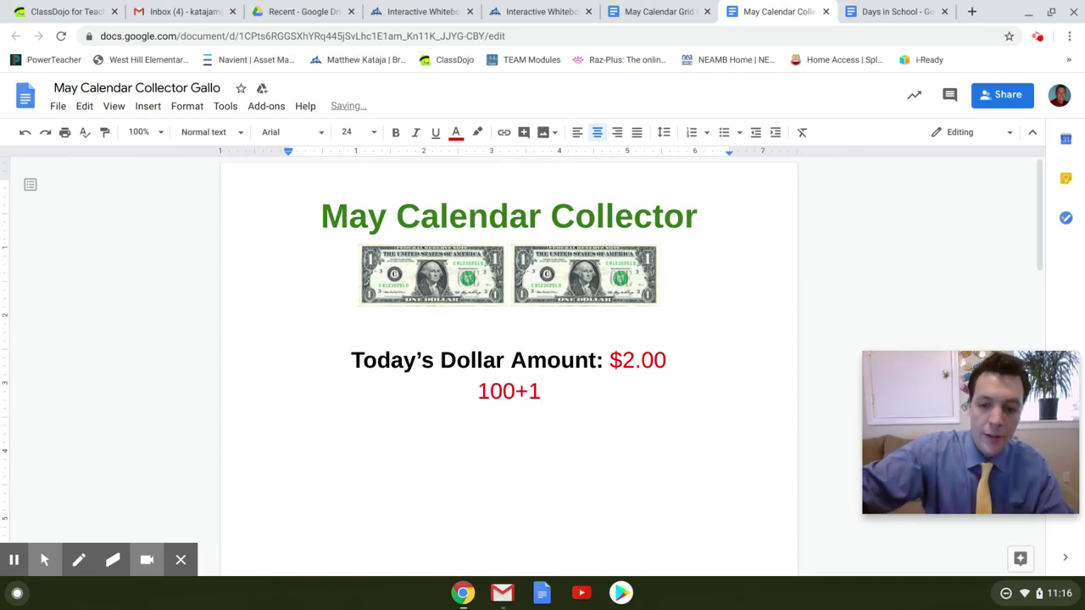
pyautogui.write('00')
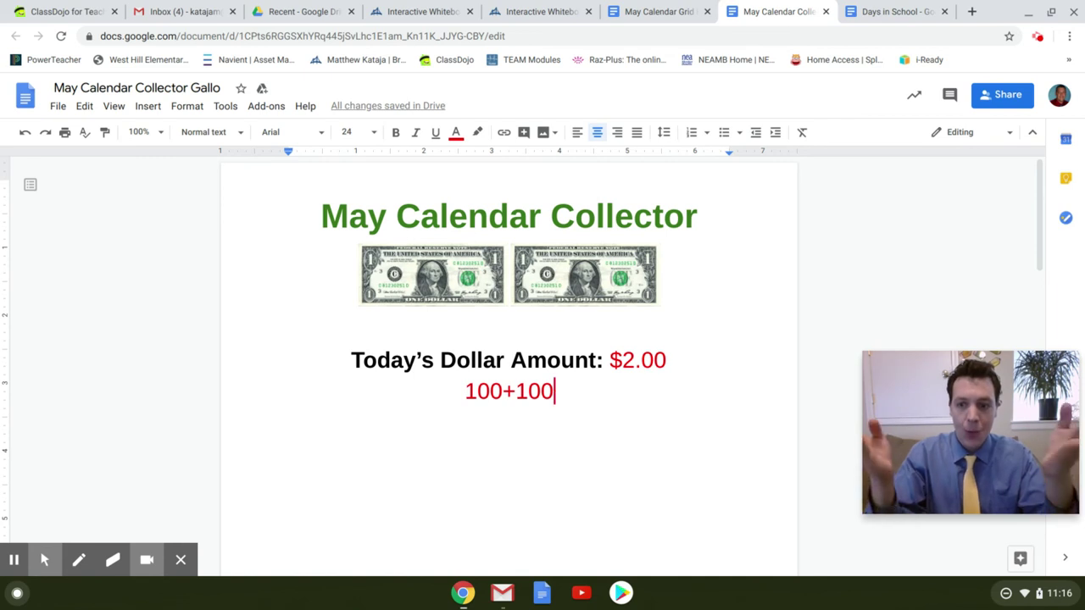
pyautogui.write('=')
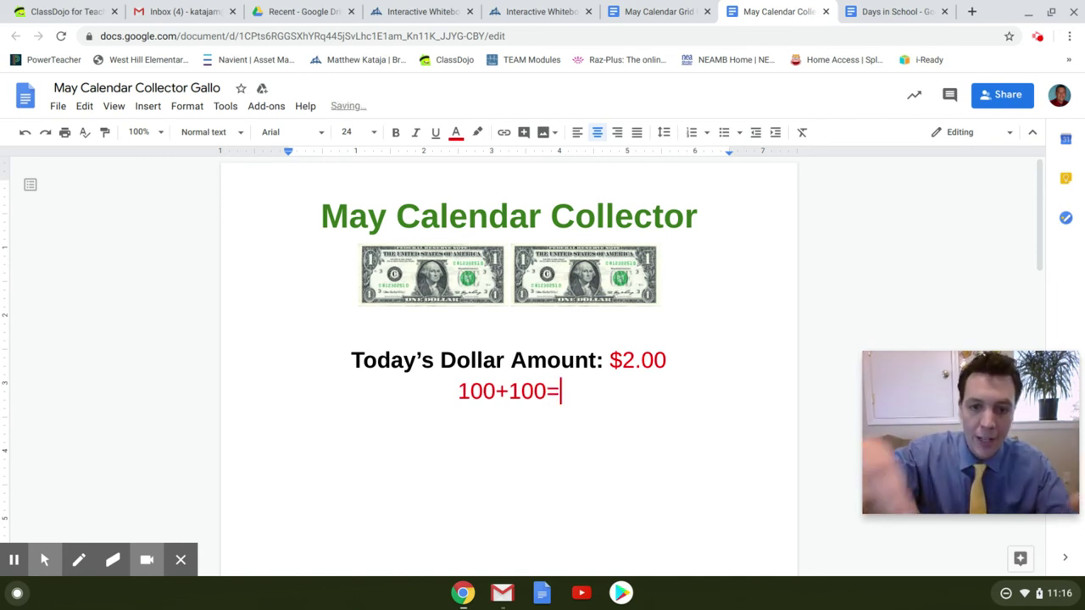
pyautogui.write('200')
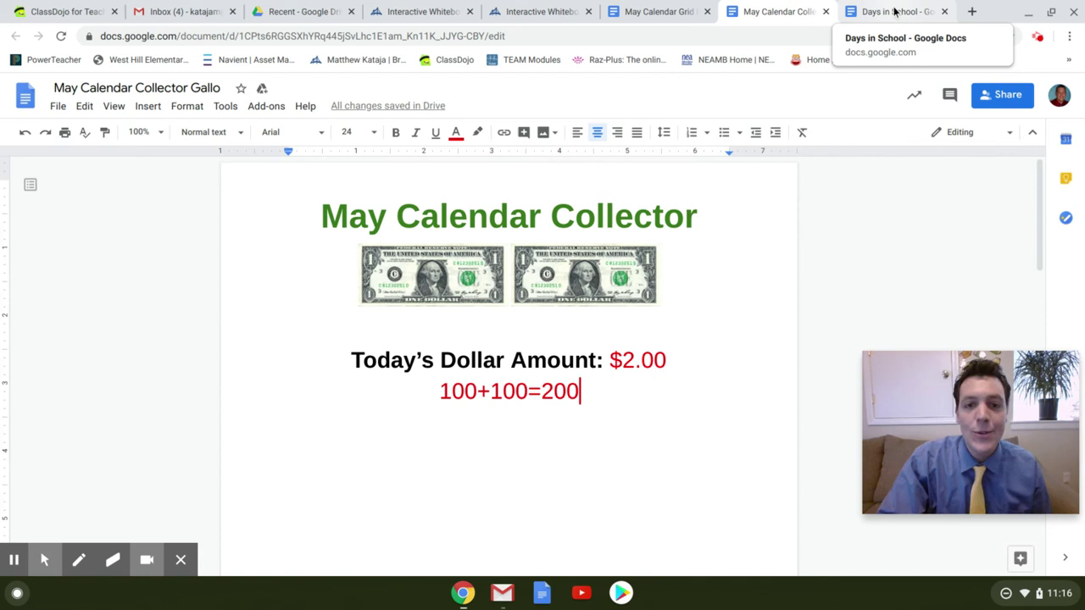
# Step: Switch to the Days in School document and place the caret right after 151
pyautogui.click(894, 11)
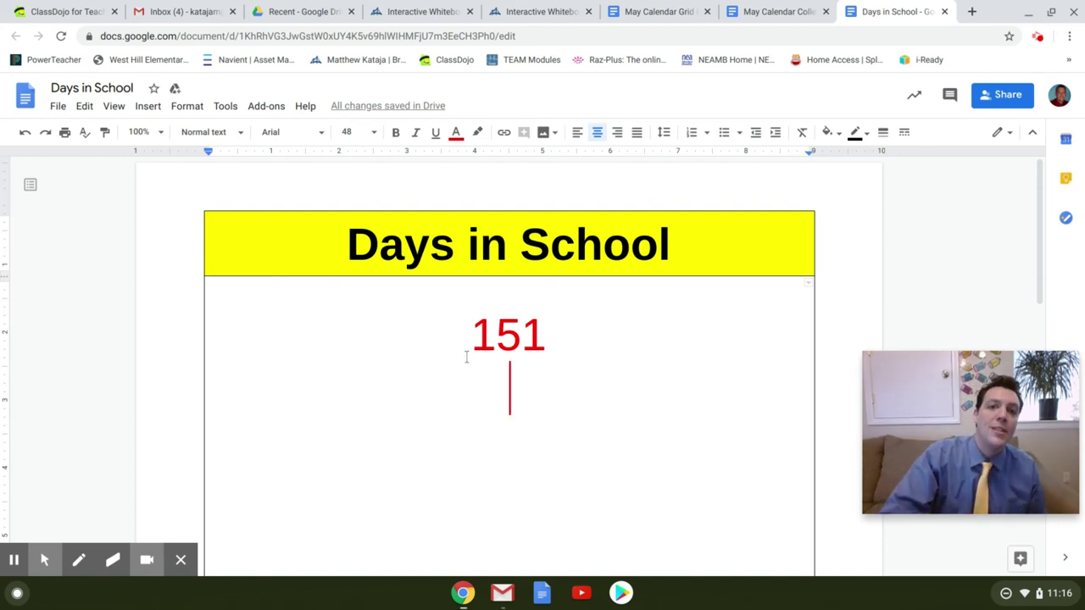
pyautogui.click(536, 338)
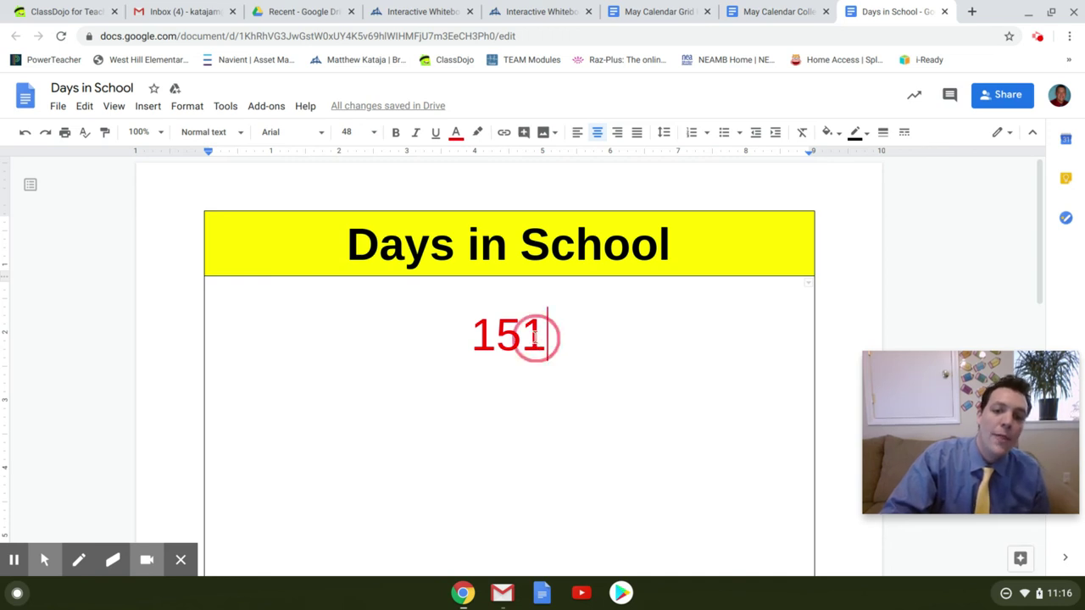
pyautogui.doubleClick(536, 338)
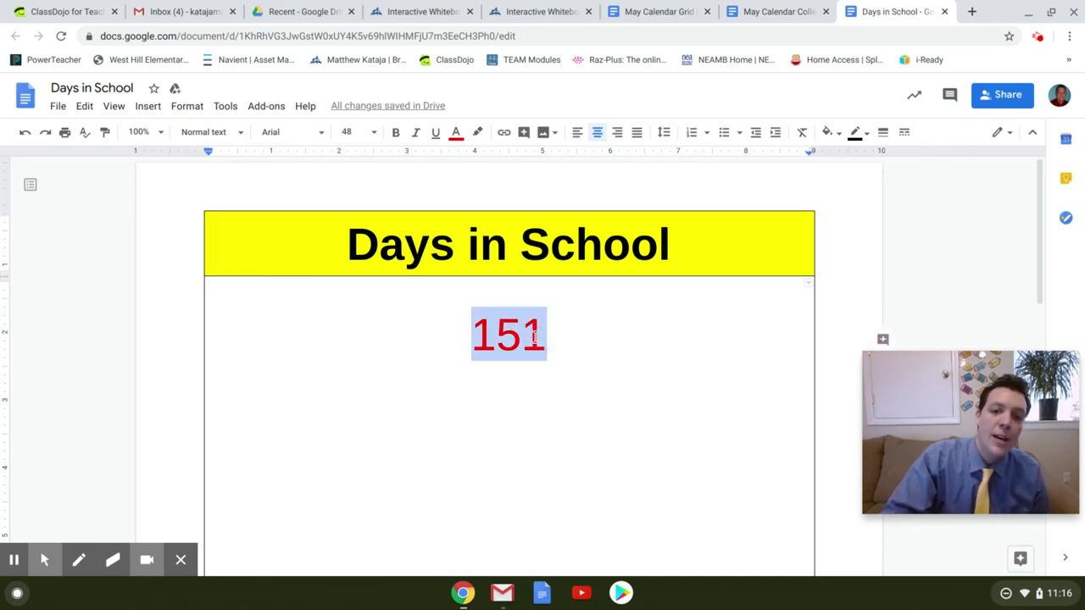
pyautogui.click(545, 334)
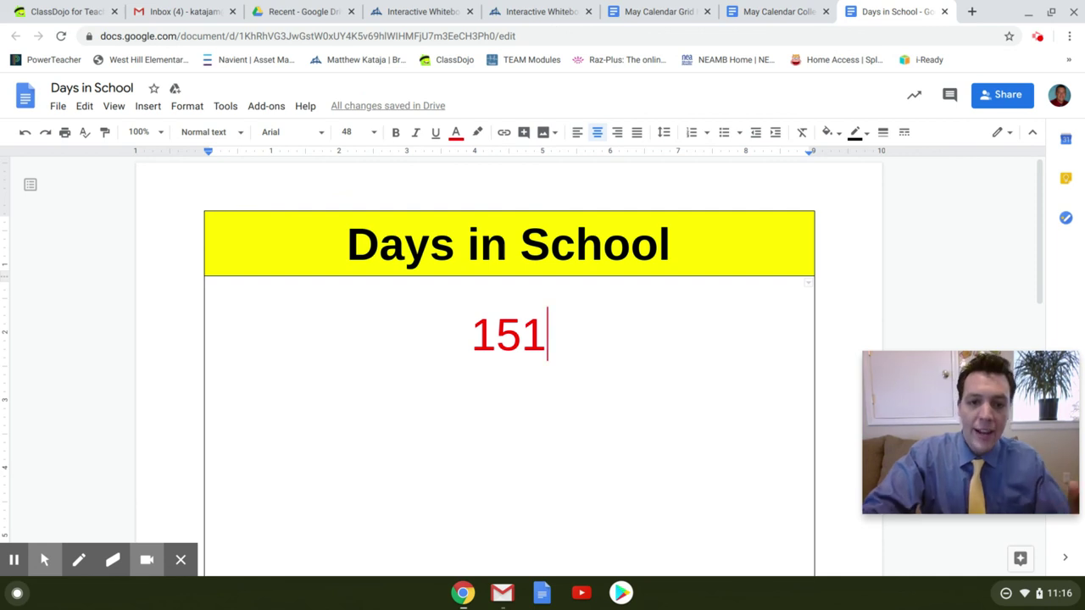
# Step: Write 100+50+1=151 on a new line below 151, then bring up the recording controls to finish
pyautogui.press('Return')
pyautogui.write('100')
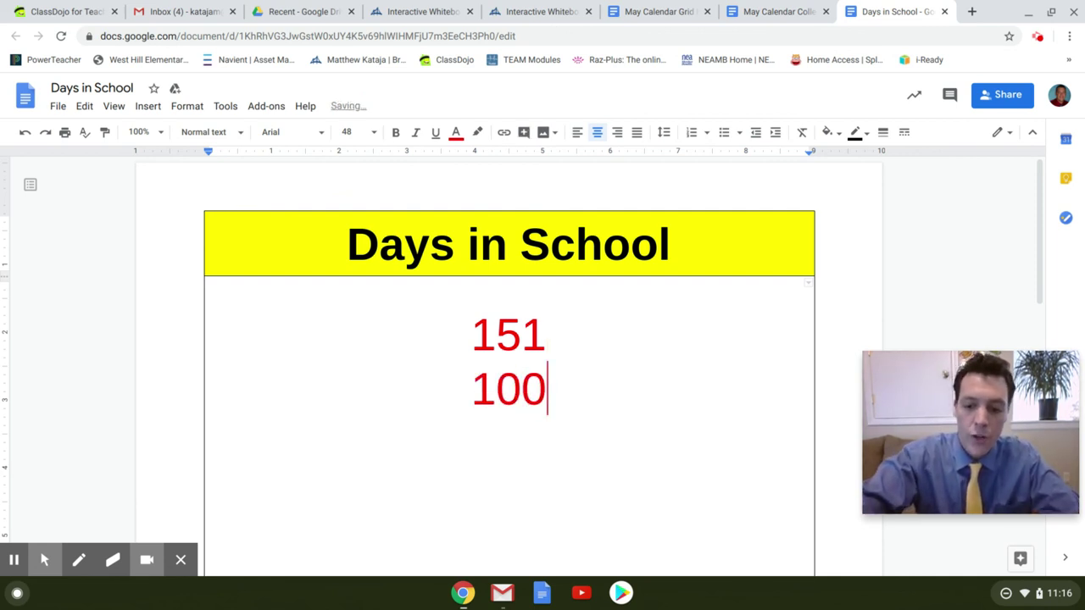
pyautogui.write('+5')
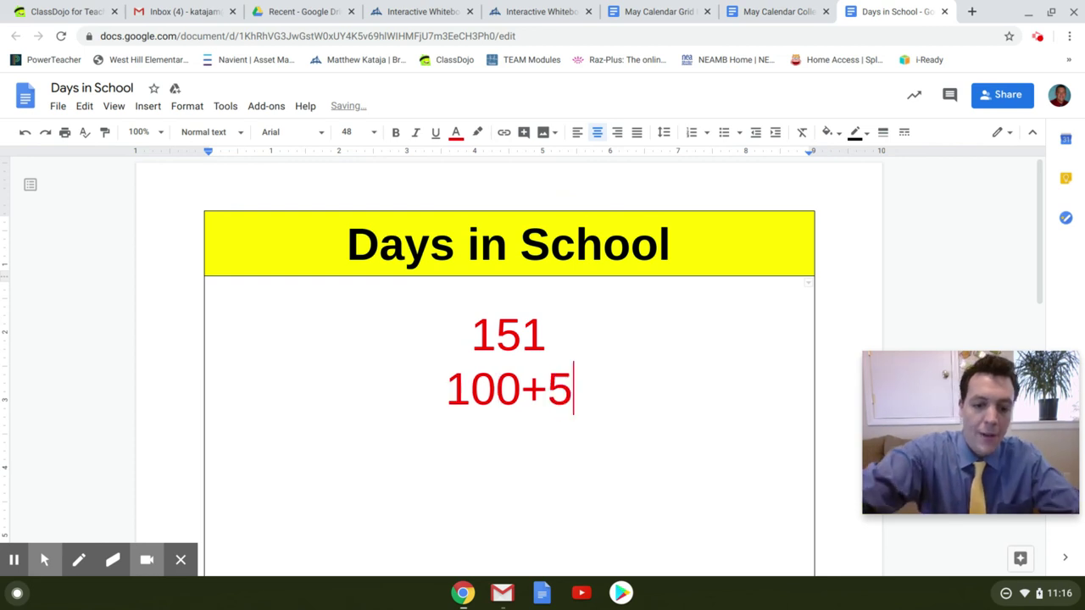
pyautogui.write('0+')
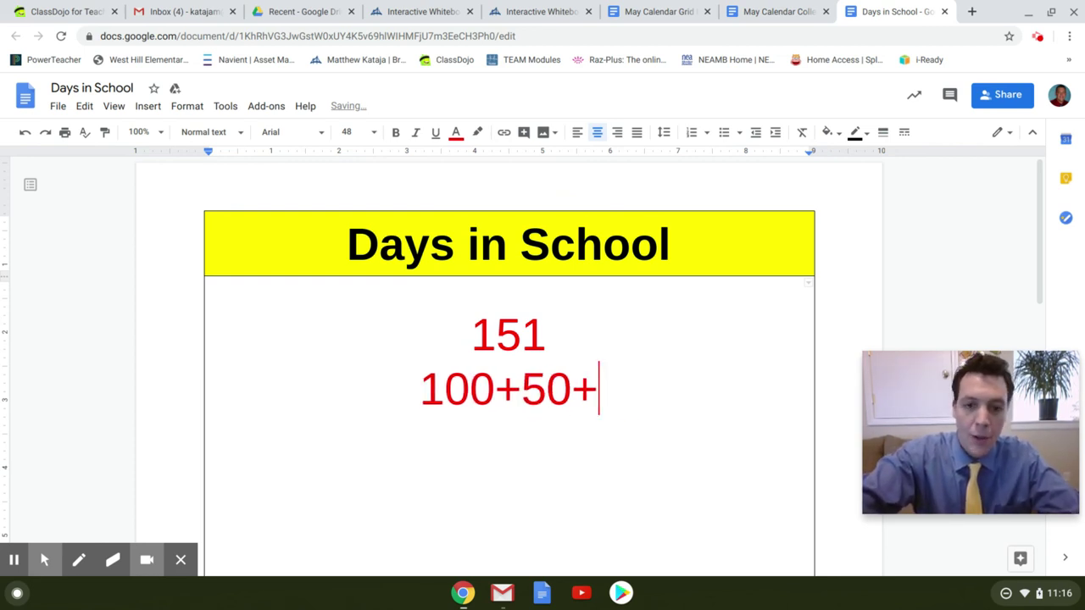
pyautogui.write('1')
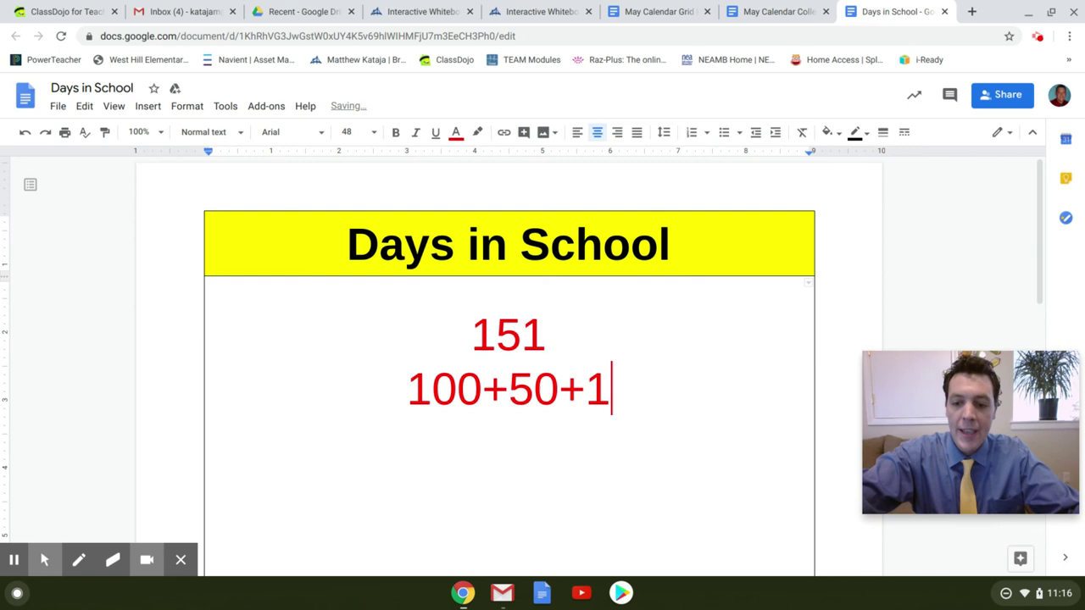
pyautogui.write('=1')
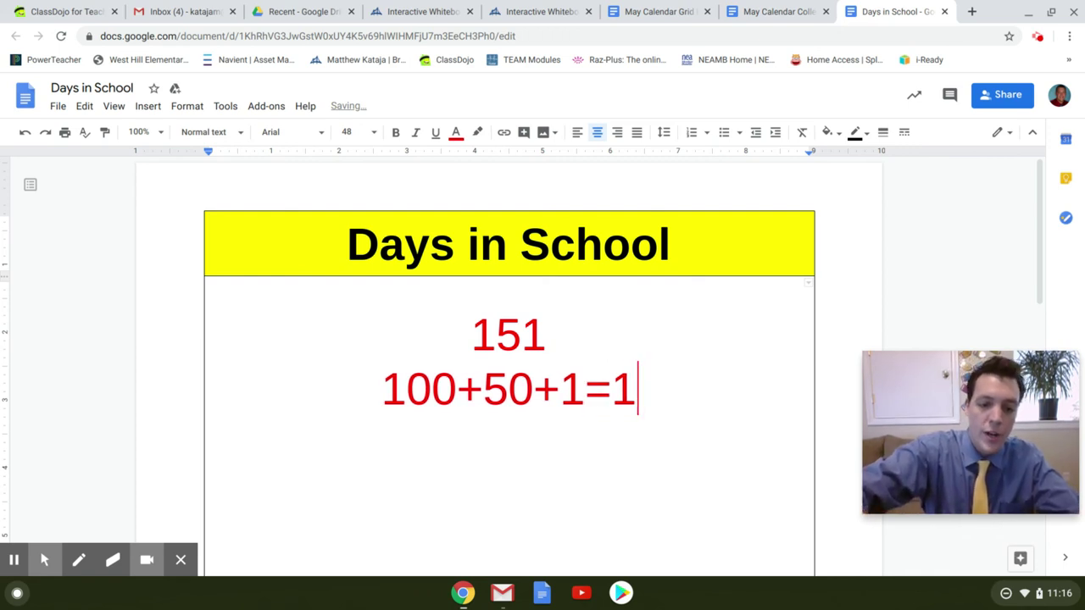
pyautogui.write('51')
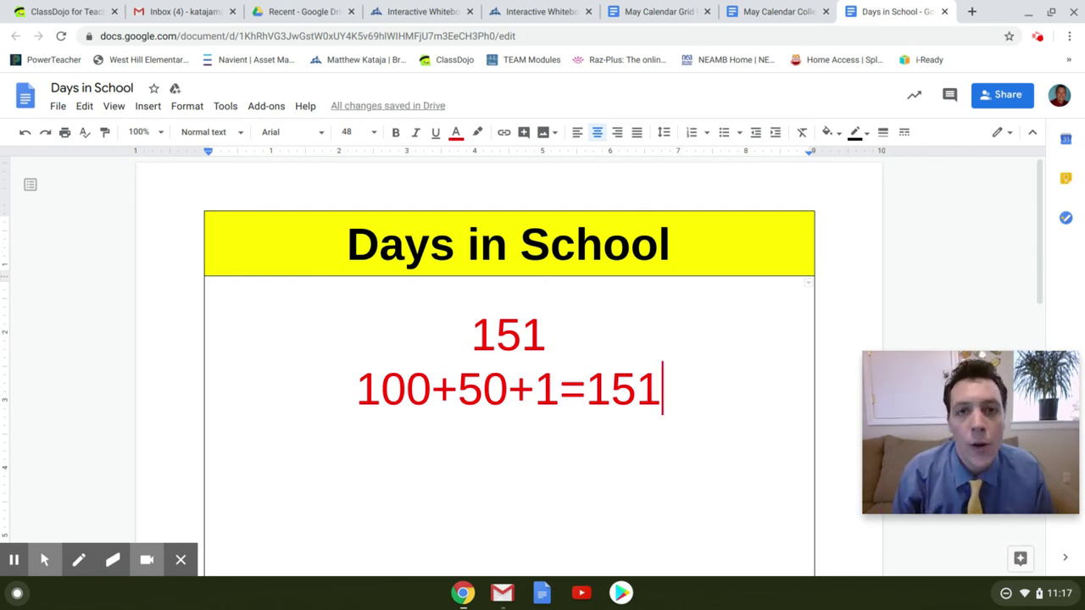
pyautogui.moveTo(947, 389)
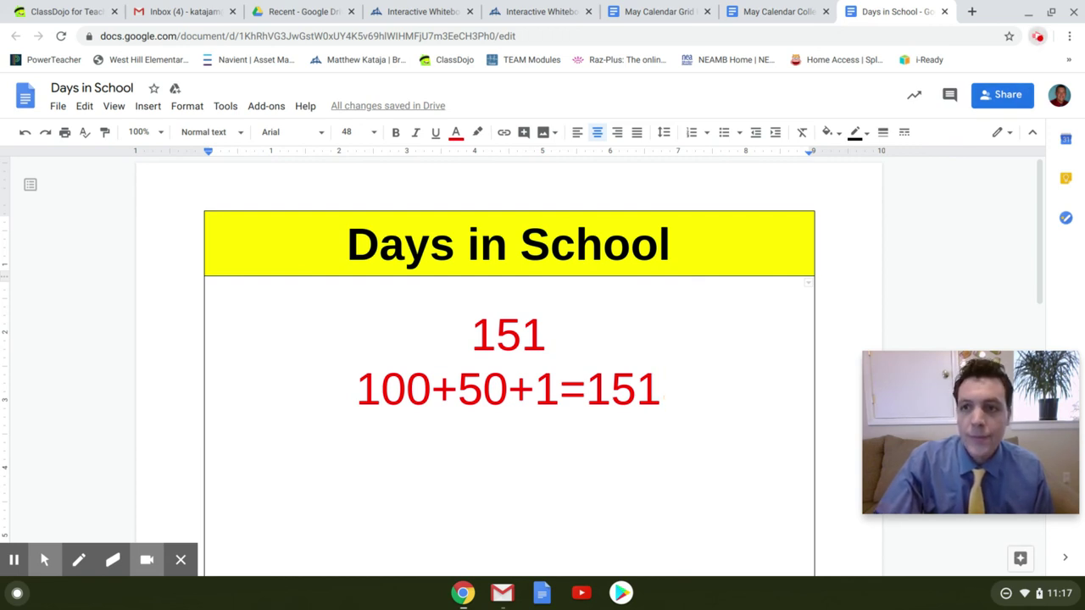
pyautogui.click(1037, 36)
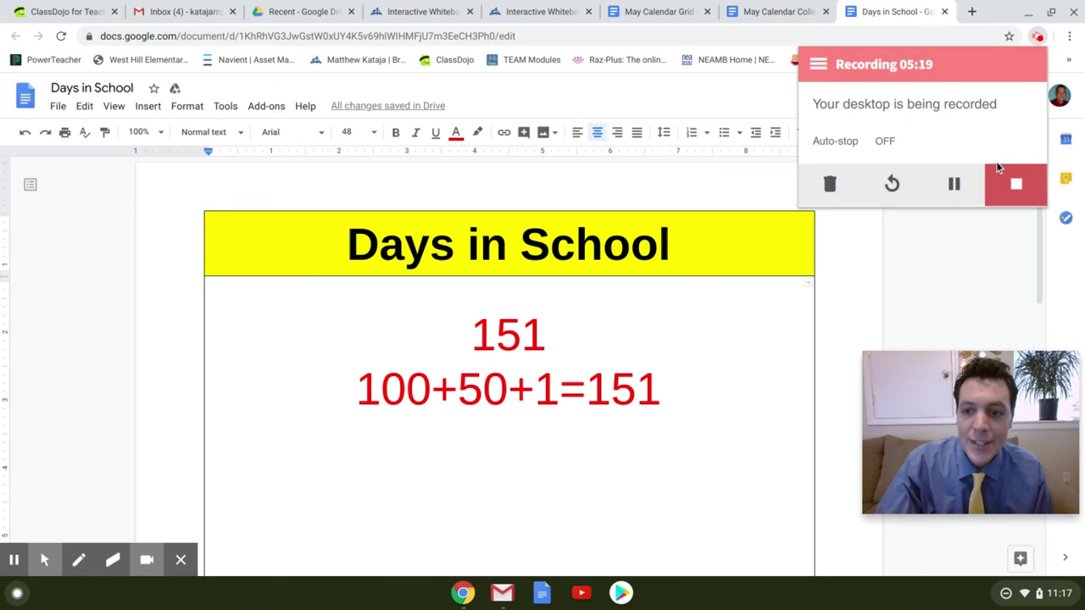